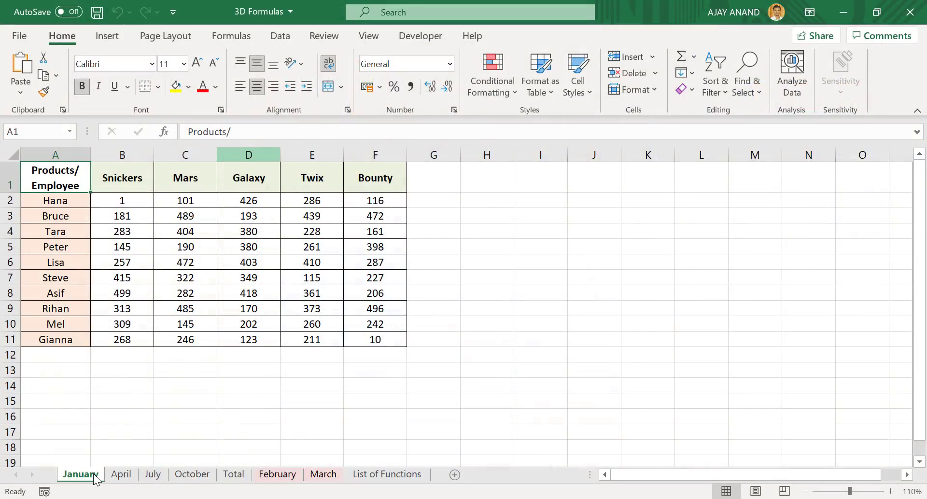
- Look through the employee and product sales tables on the January, April, July and October sheets
key(ctrl+Page_Down)
key(ctrl+Page_Down)
click(187, 478)
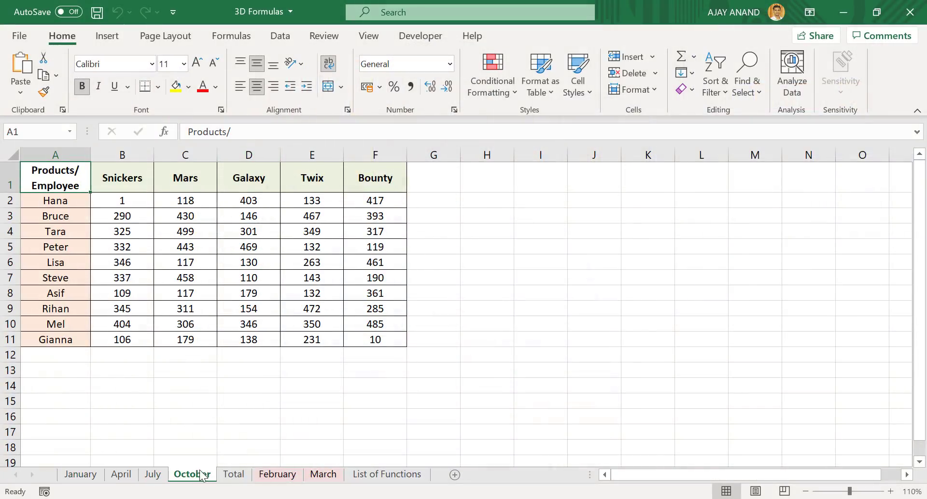
click(81, 476)
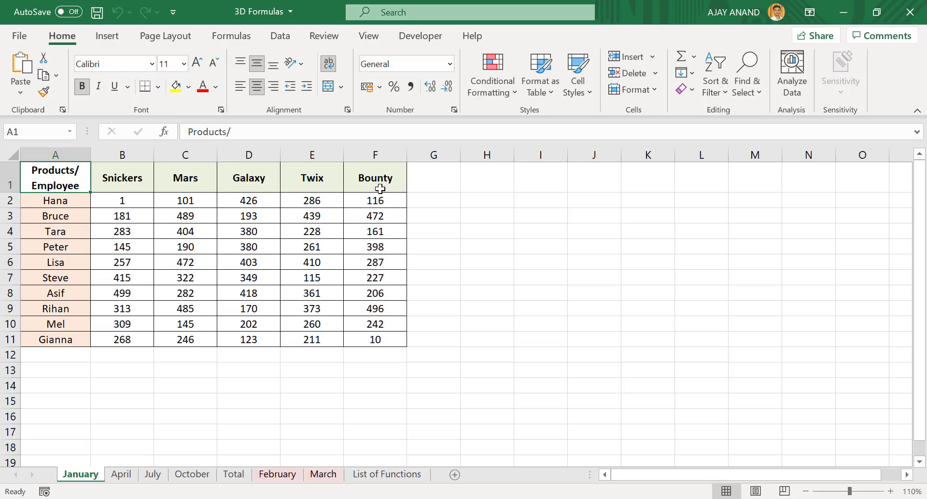
click(124, 475)
click(162, 476)
click(191, 475)
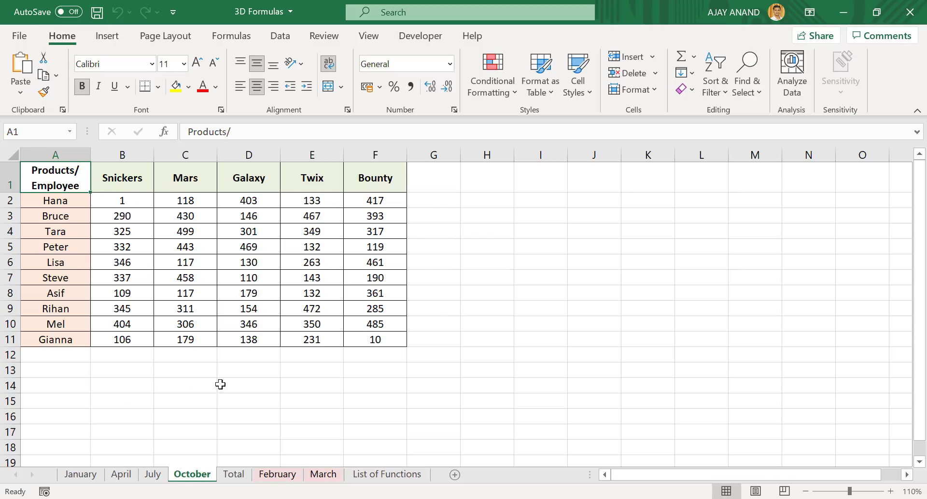
click(79, 475)
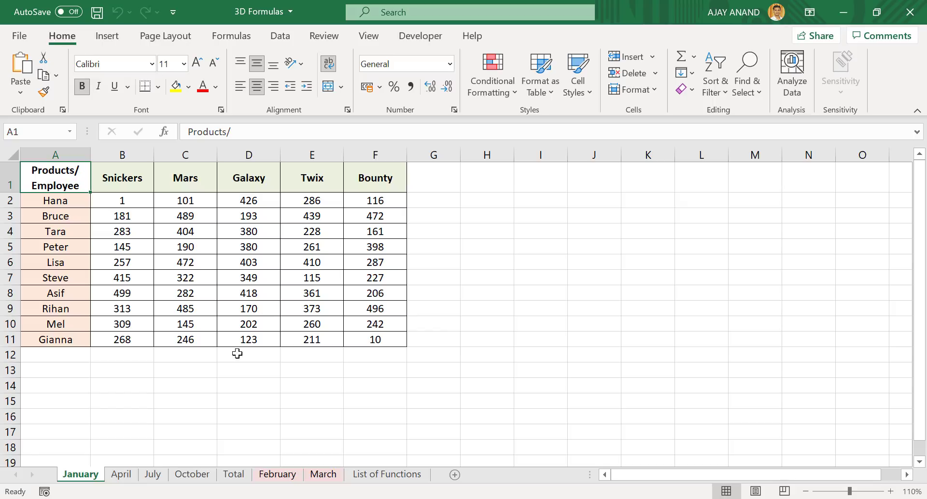
click(121, 475)
click(158, 477)
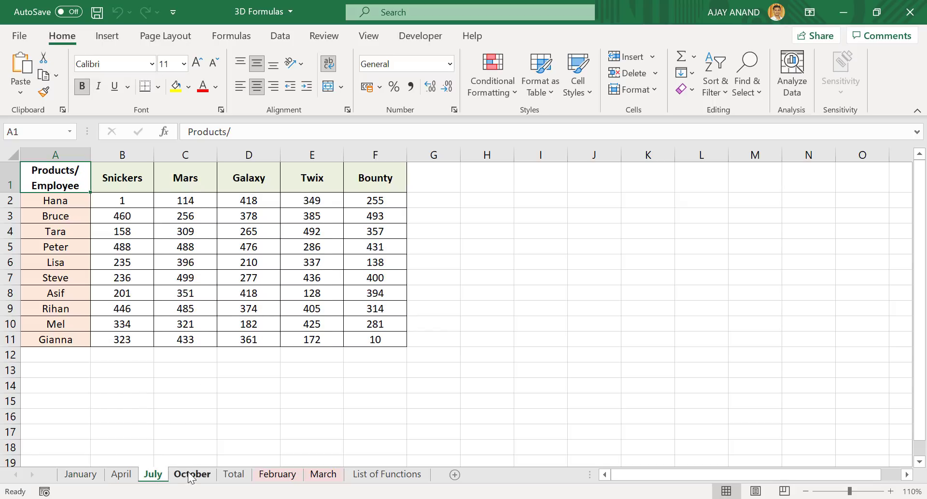
click(189, 475)
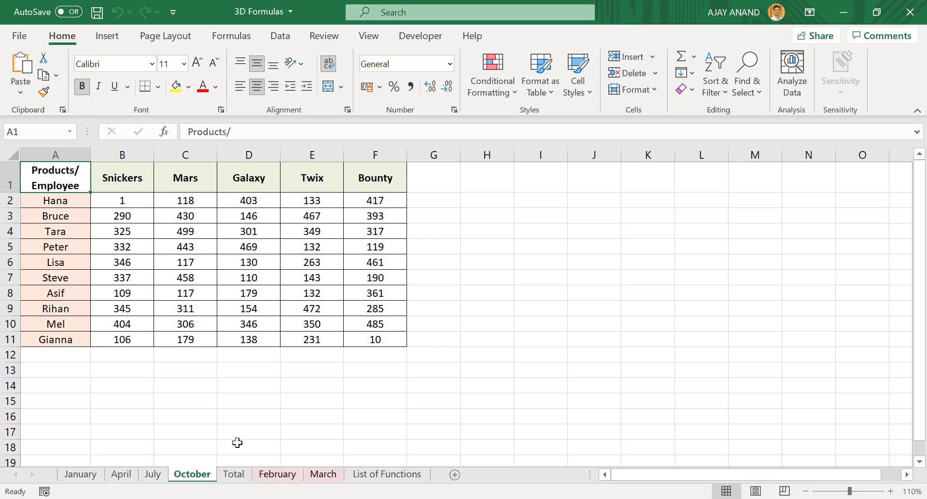
- Enter =January!B2+April!B2+July!B2+October!B2 in cell B2 of the Total sheet
click(234, 474)
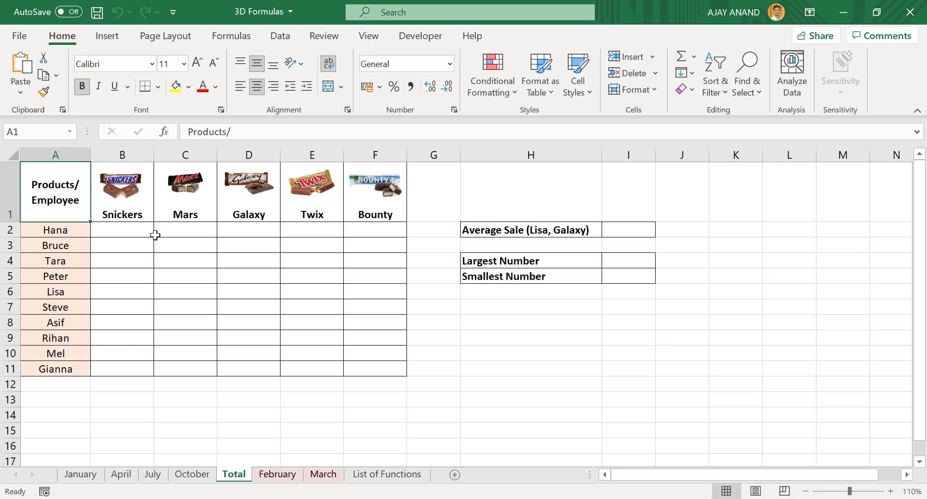
click(128, 230)
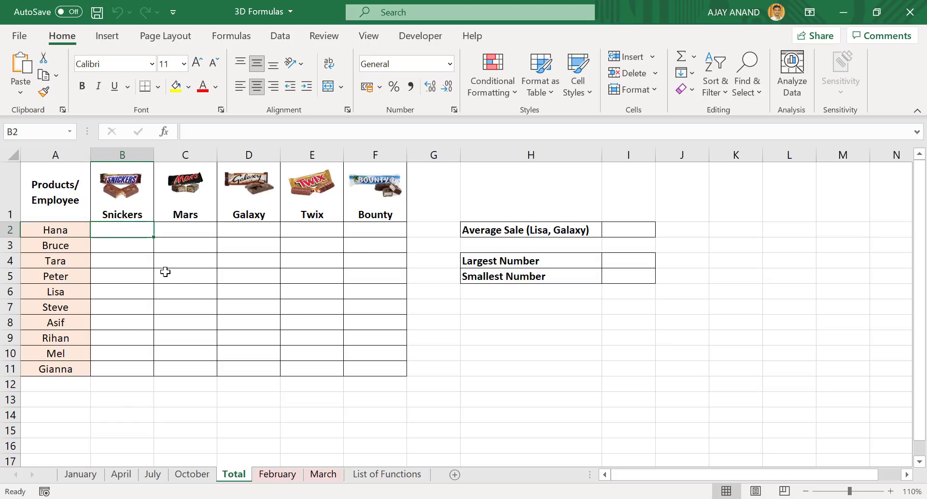
text(=)
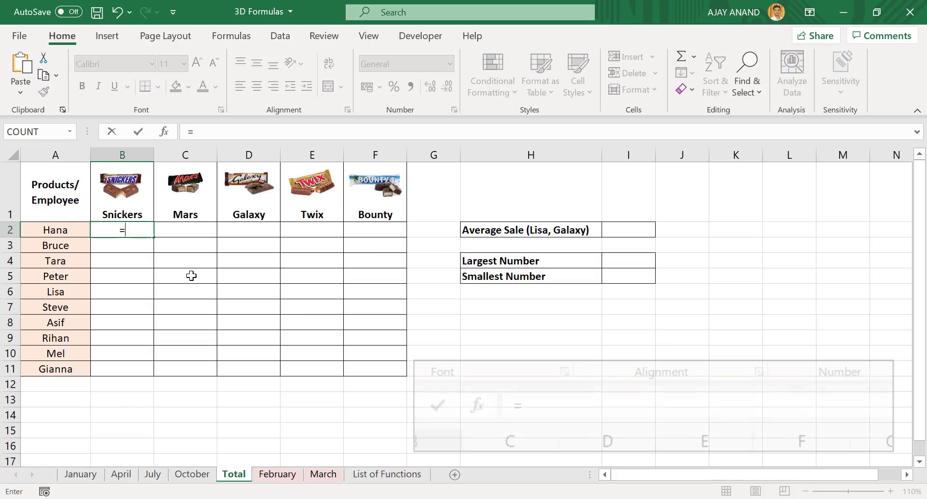
click(81, 475)
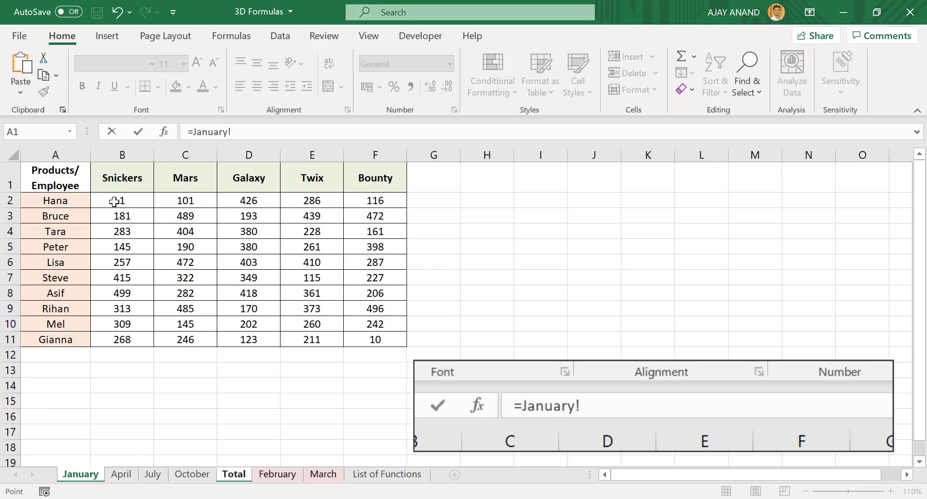
click(114, 202)
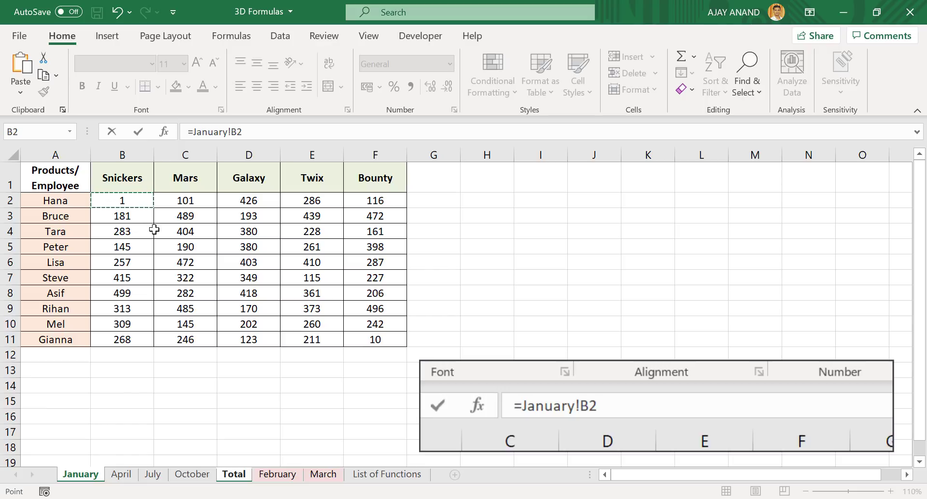
text(+)
click(121, 475)
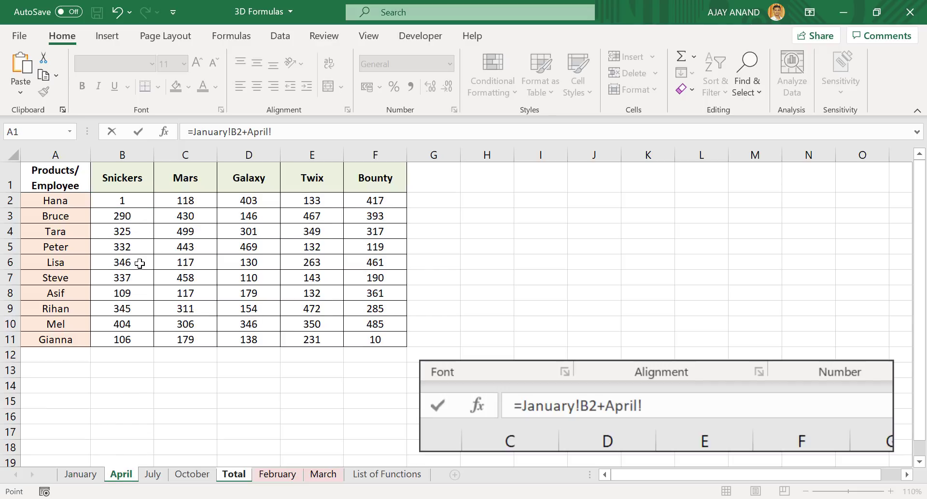
click(137, 202)
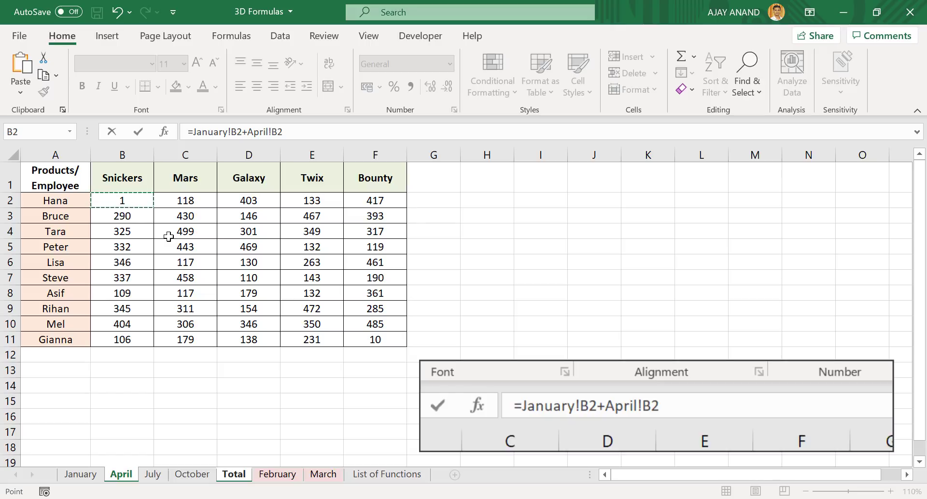
text(+)
click(150, 475)
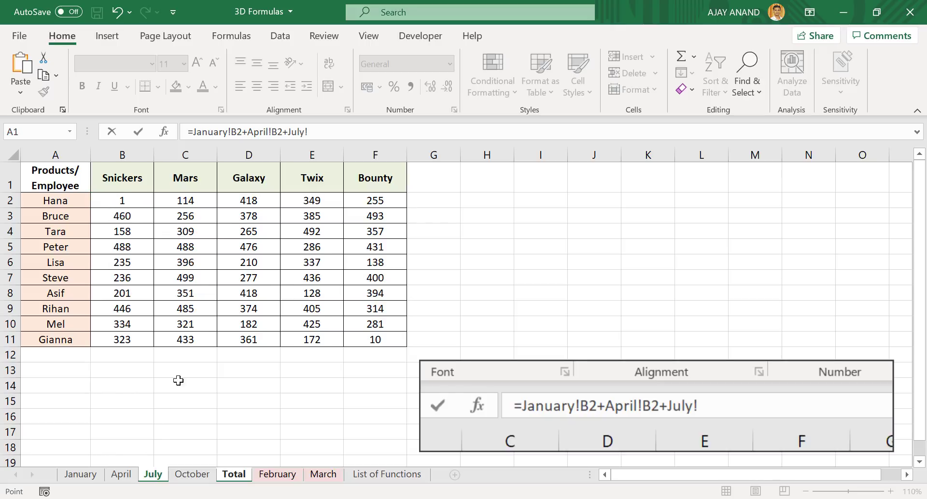
click(121, 201)
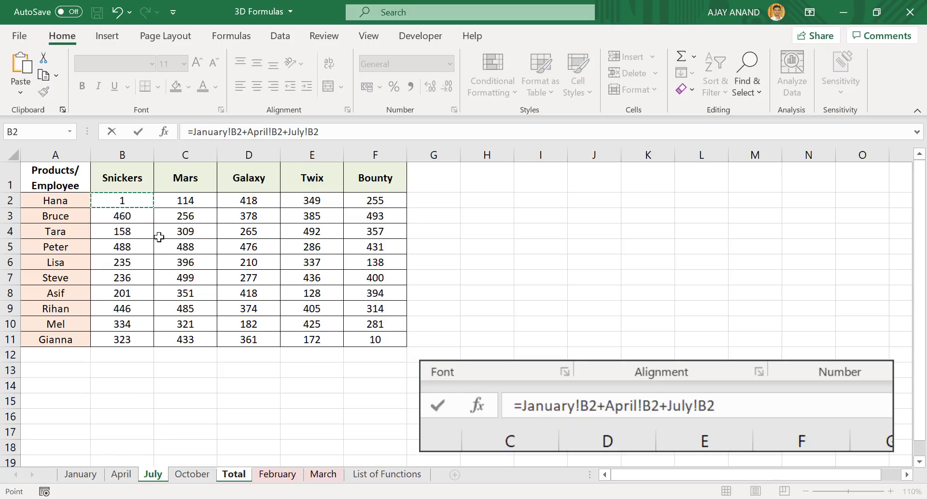
text(+)
click(189, 474)
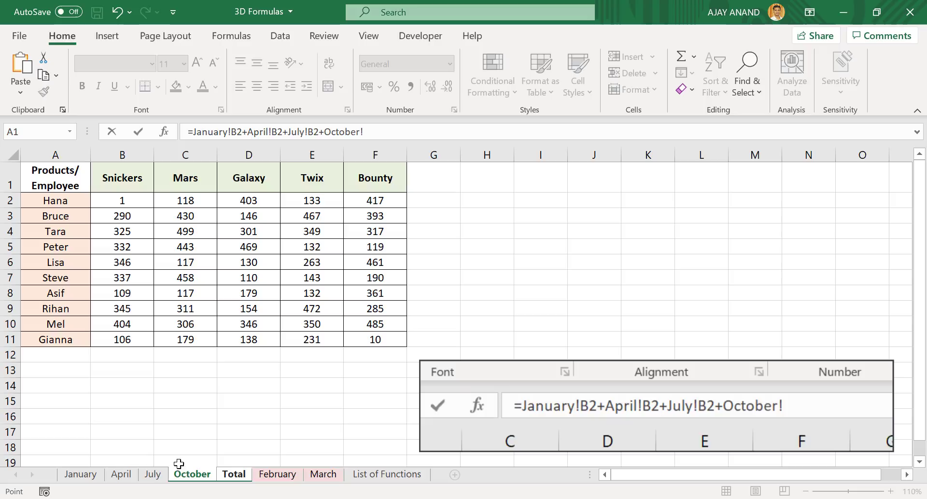
click(131, 201)
key(Return)
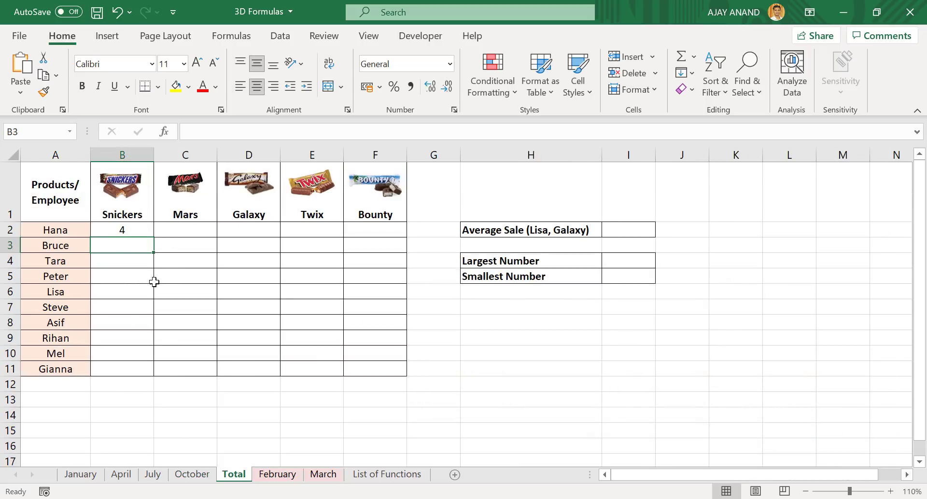
- Check the B2 sales figure on the January, April, July and October sheets and return to the Total sheet
click(94, 475)
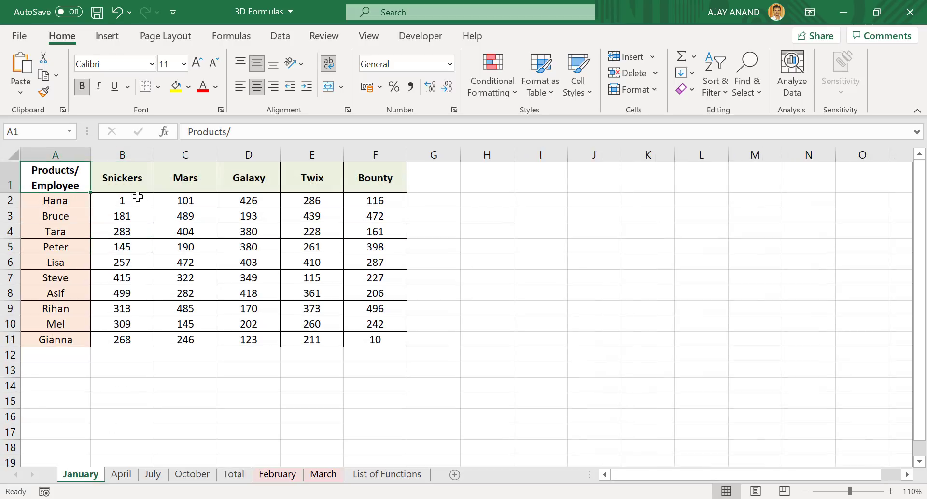
click(121, 475)
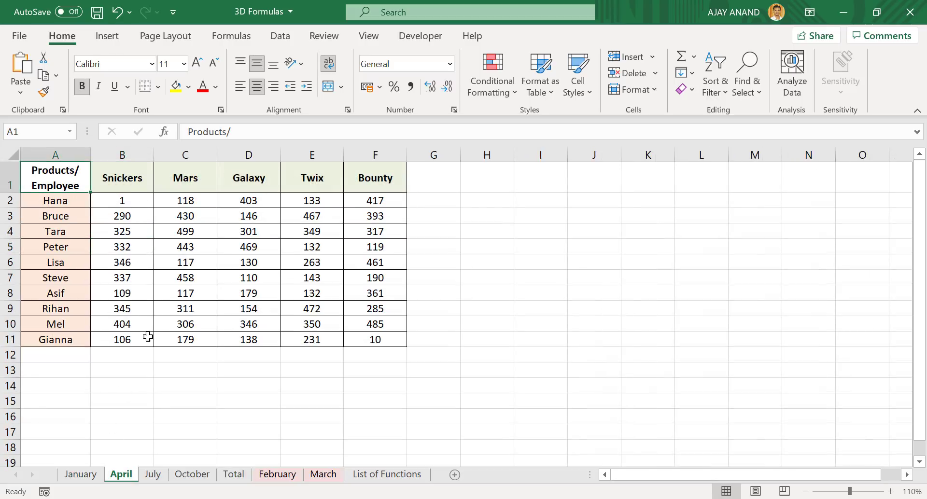
click(153, 475)
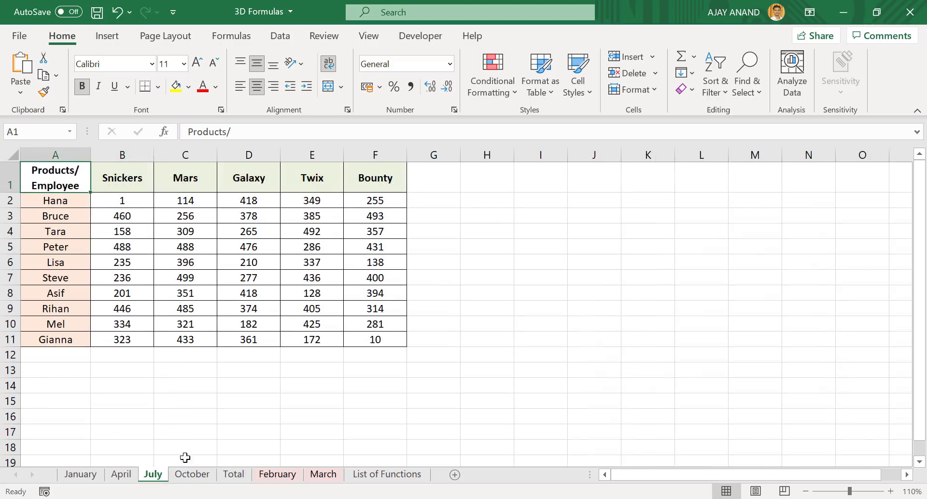
click(189, 475)
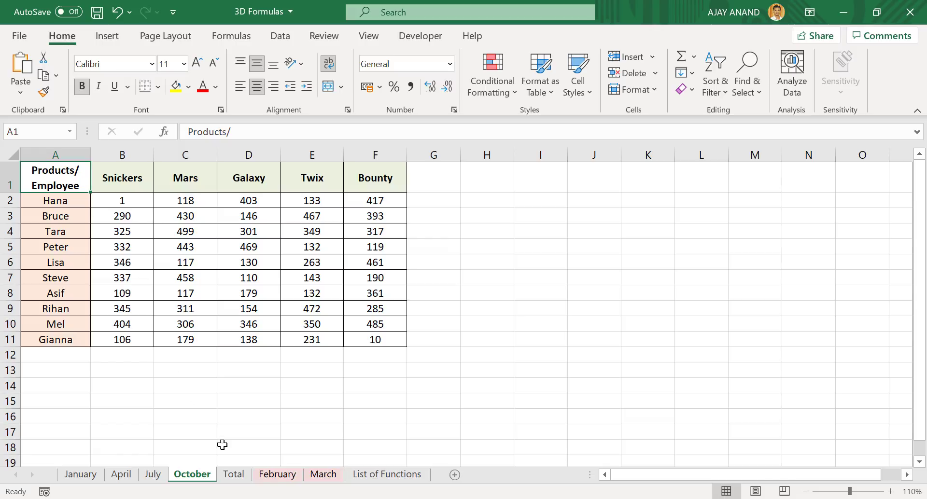
click(235, 475)
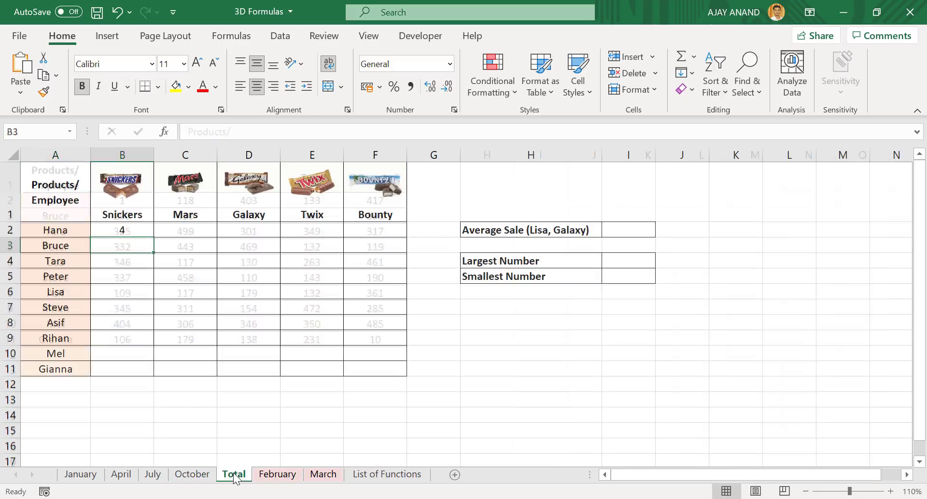
- Clear the formula from cell B2 of the Total sheet and go through the January, April, July and October sheets
click(138, 230)
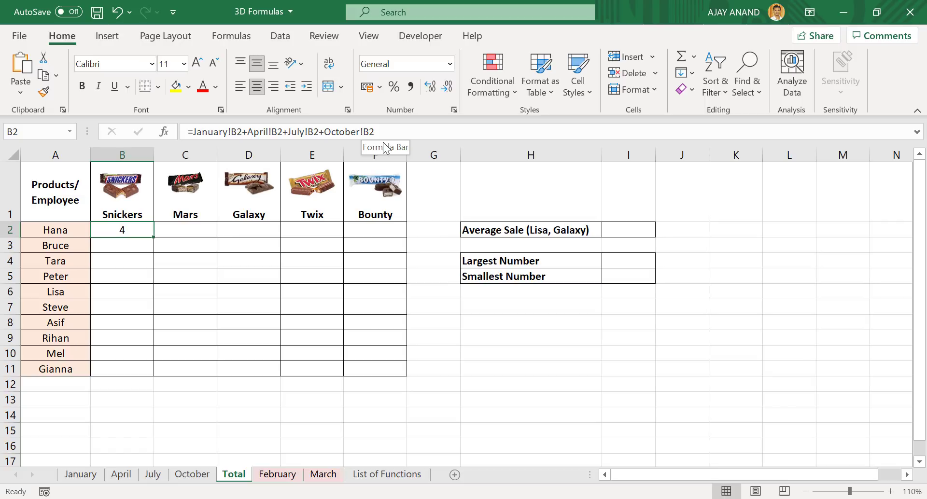
key(Delete)
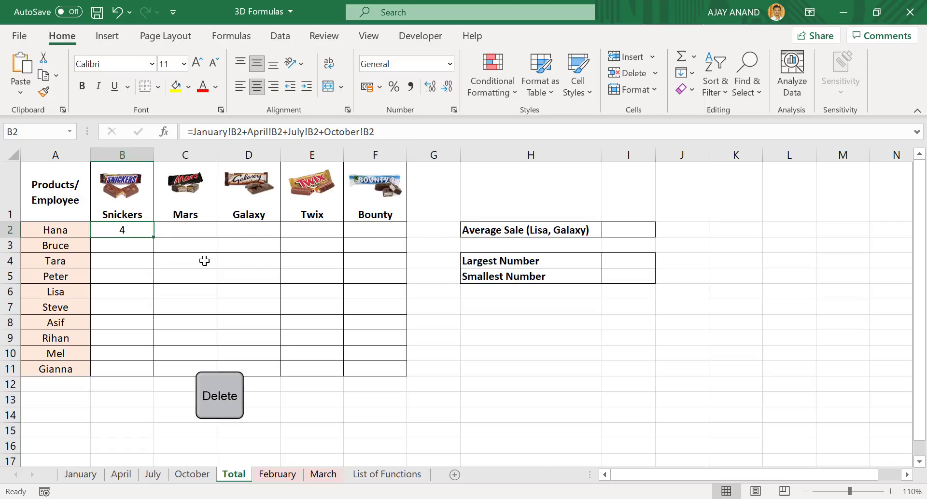
click(91, 475)
click(121, 475)
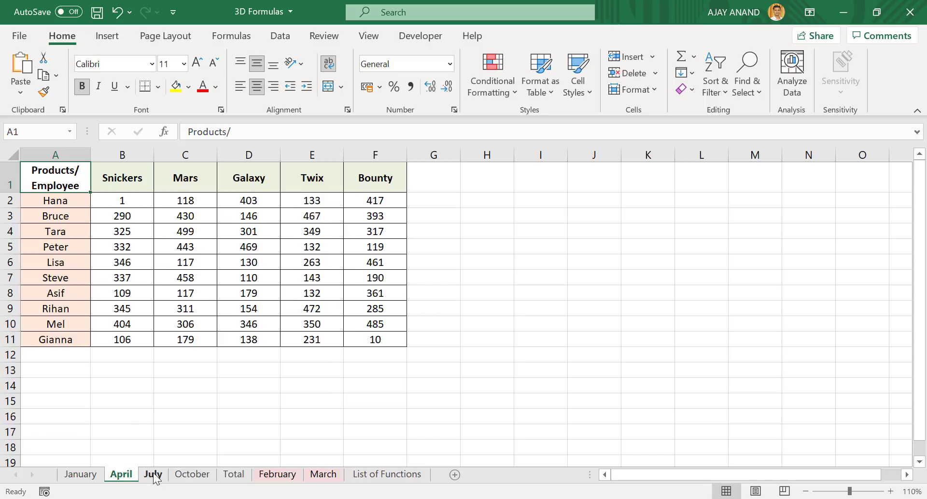
click(152, 474)
click(192, 475)
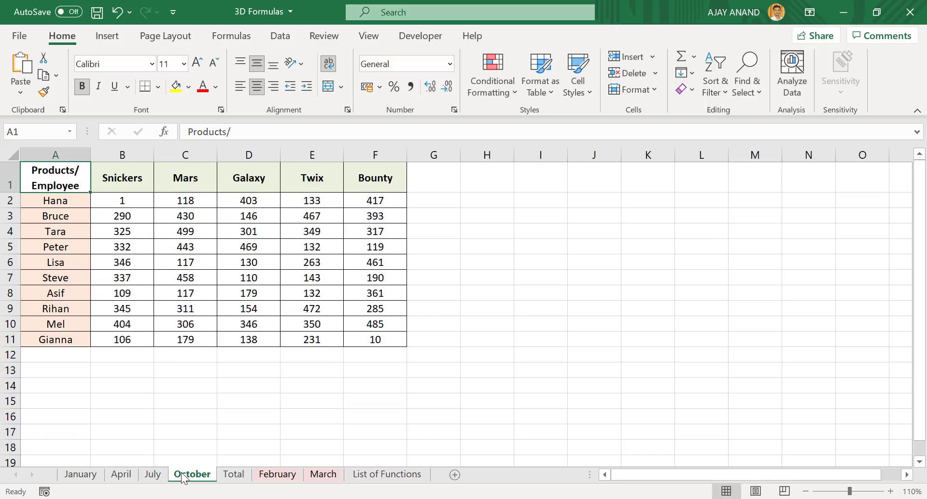
- Enter the 3D formula =SUM(January:October!B2) in cell B2 of the Total sheet and select that cell
click(232, 475)
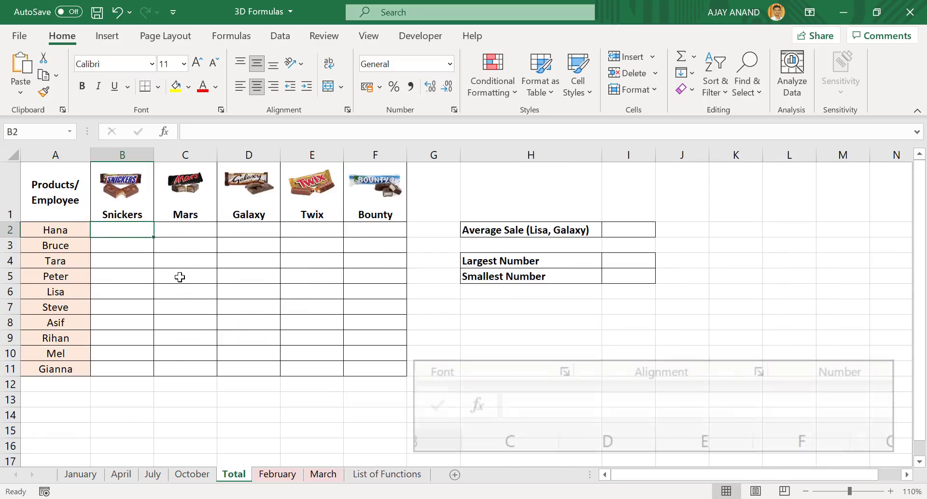
text(=SUM)
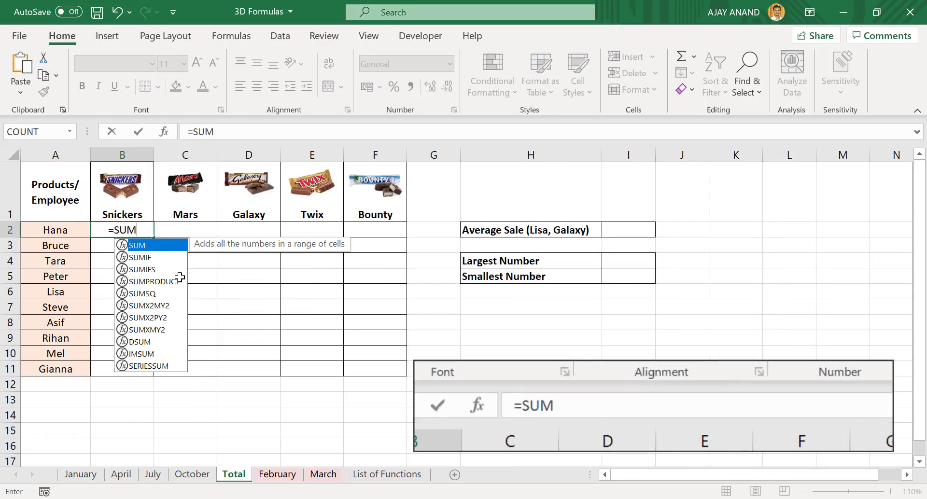
text(()
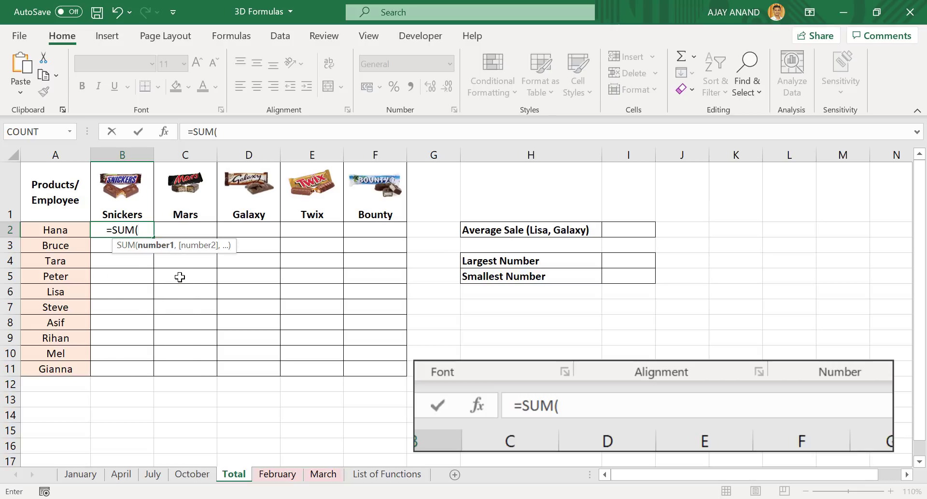
click(82, 475)
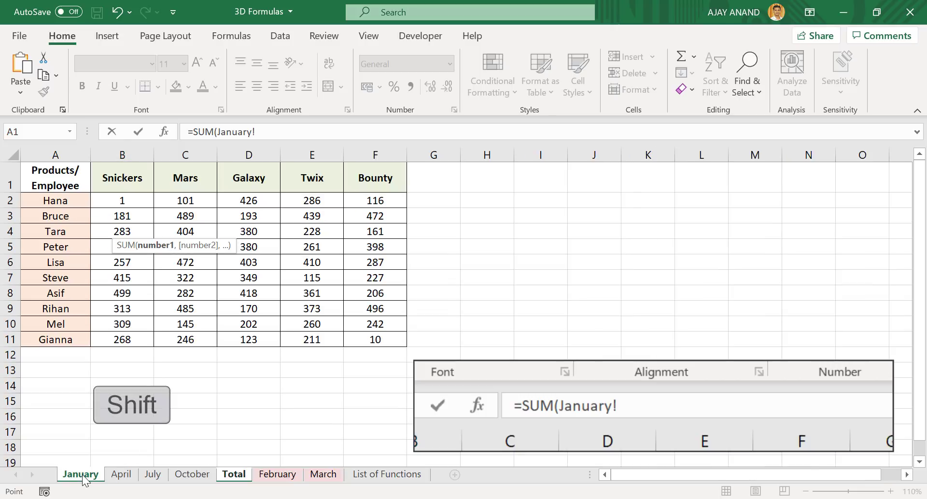
shift+click(189, 476)
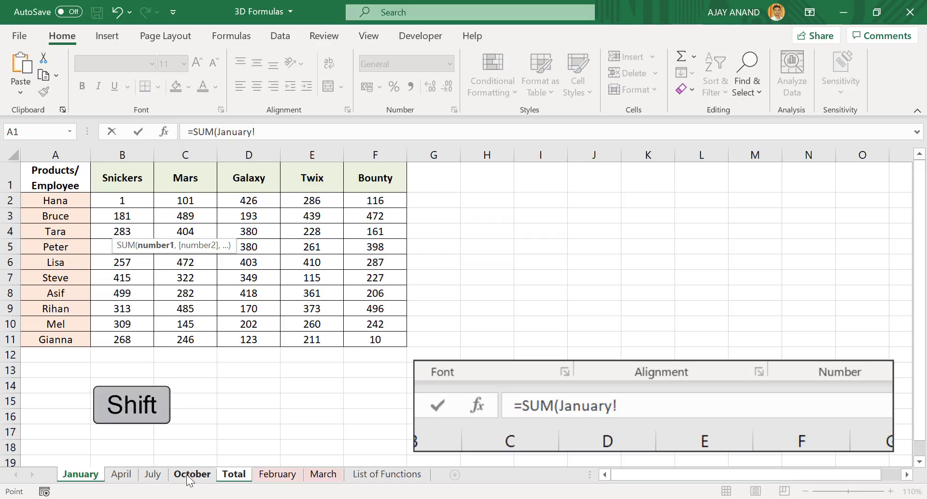
shift+click(189, 475)
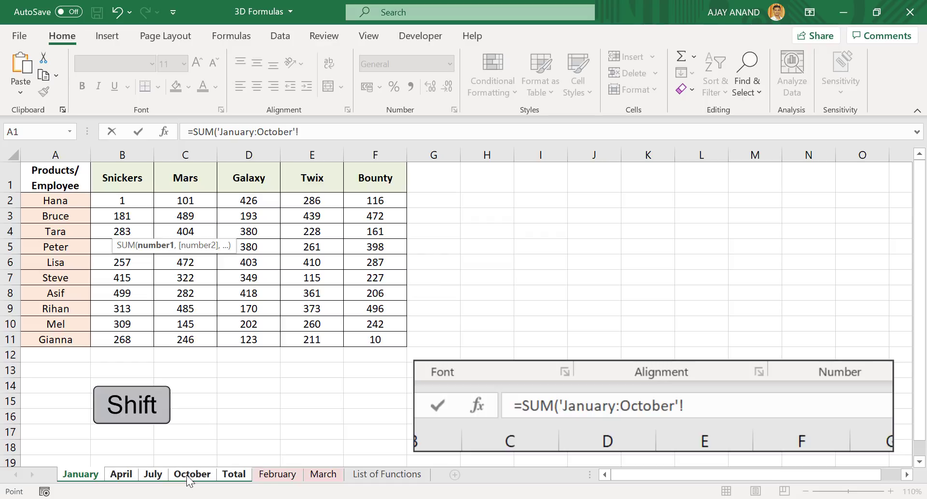
click(125, 196)
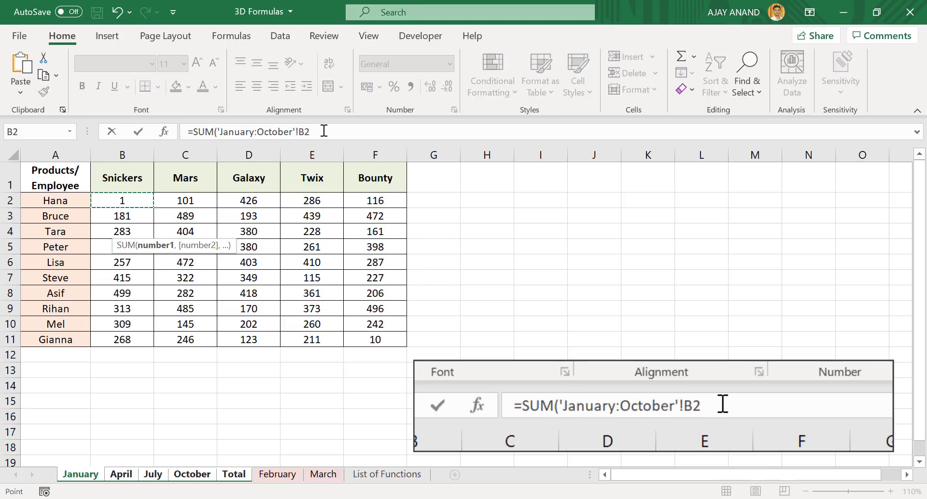
text())
key(Return)
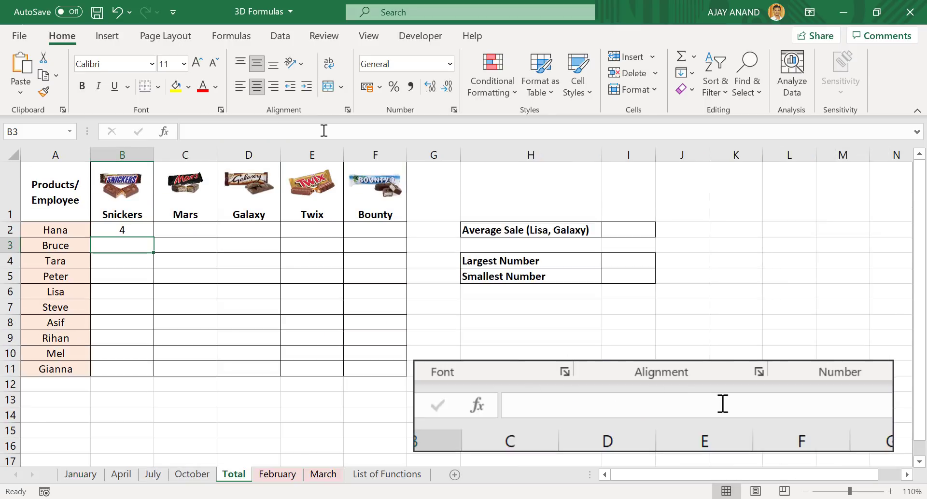
click(144, 227)
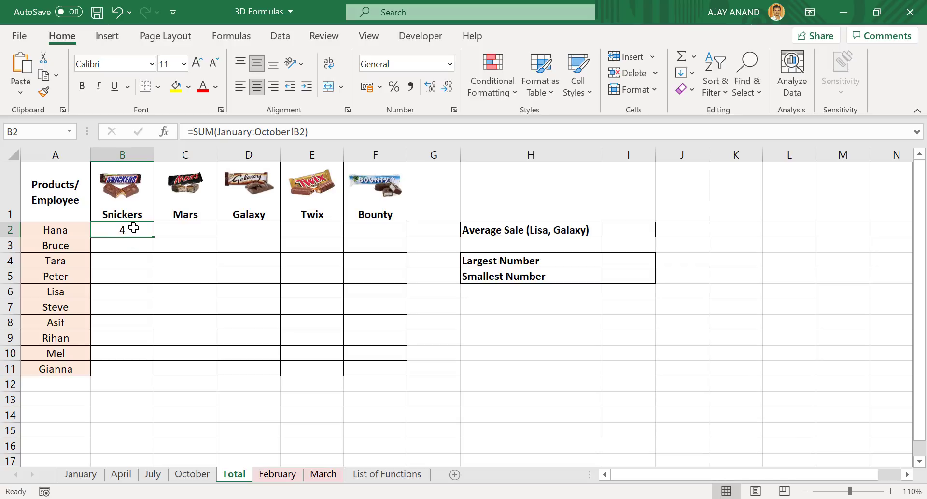
- Set cell B2 of the April sheet to 15 and check the B2 sum on the Total sheet
click(87, 475)
click(121, 475)
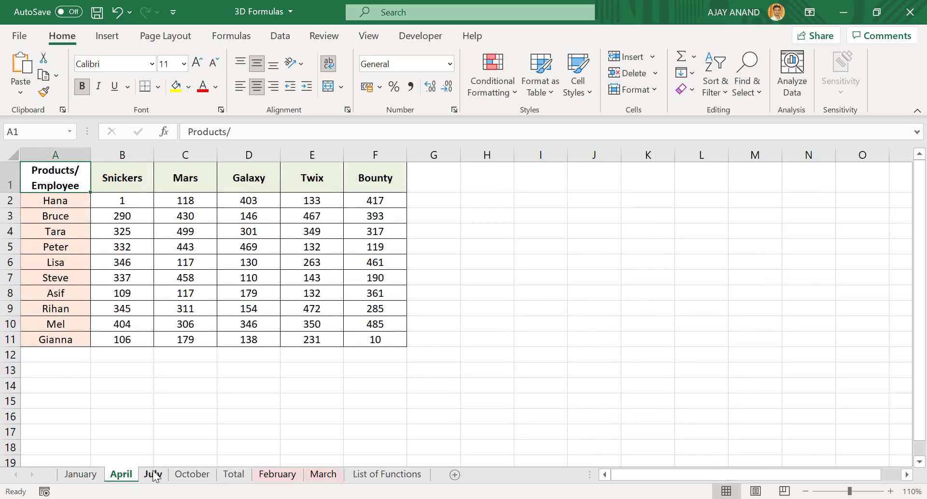
click(139, 201)
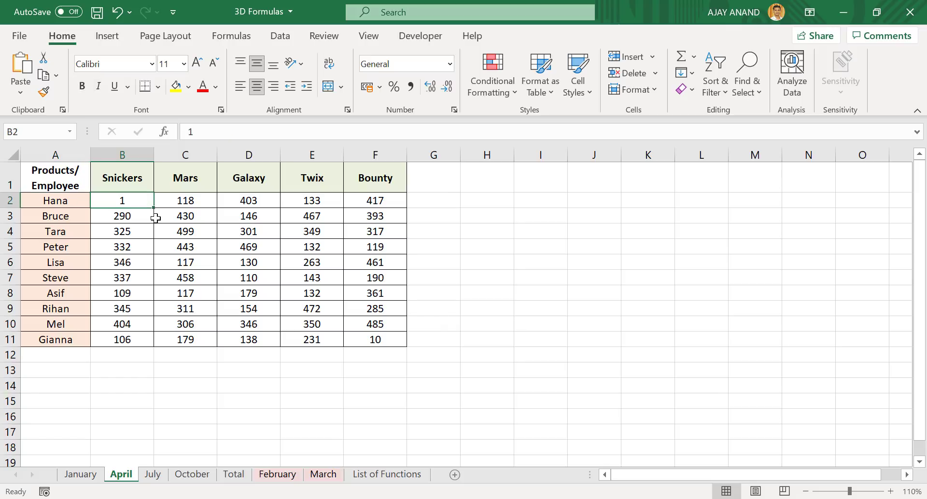
text(15)
key(Return)
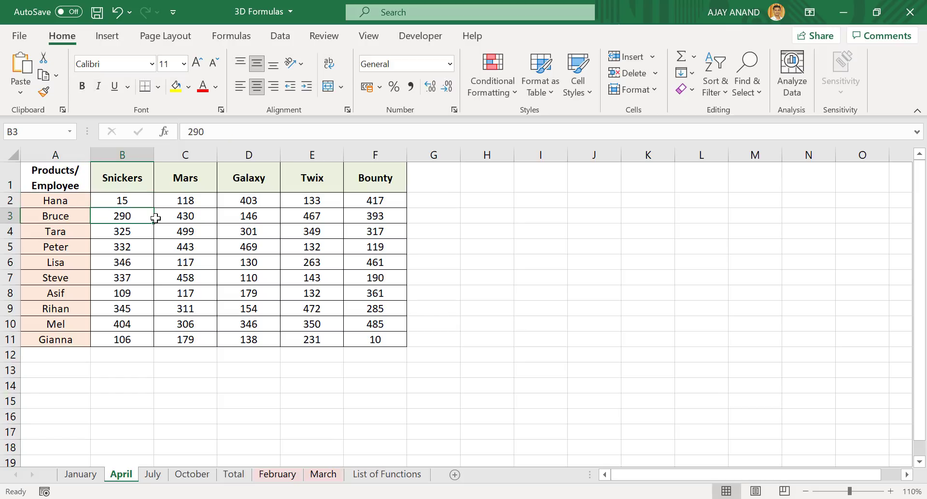
click(234, 475)
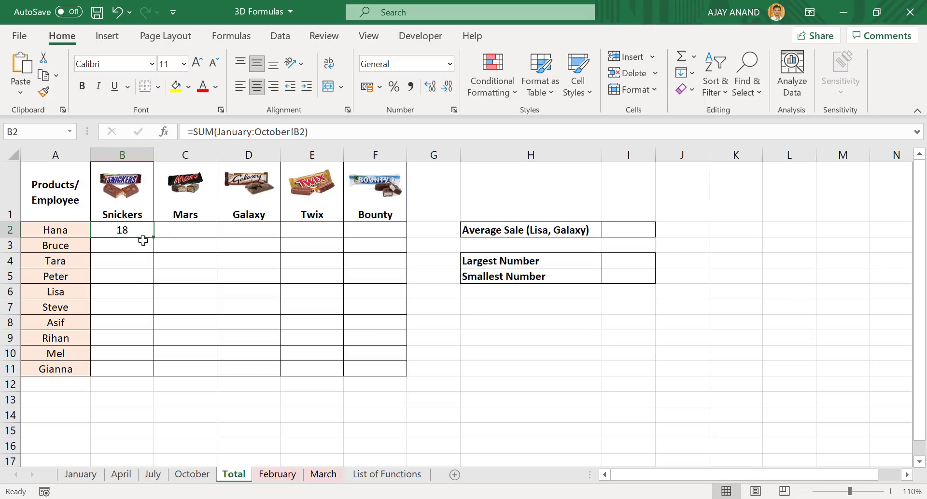
- Set cell B2 of the July sheet to 24 and return to the Total sheet to check the sum
click(153, 475)
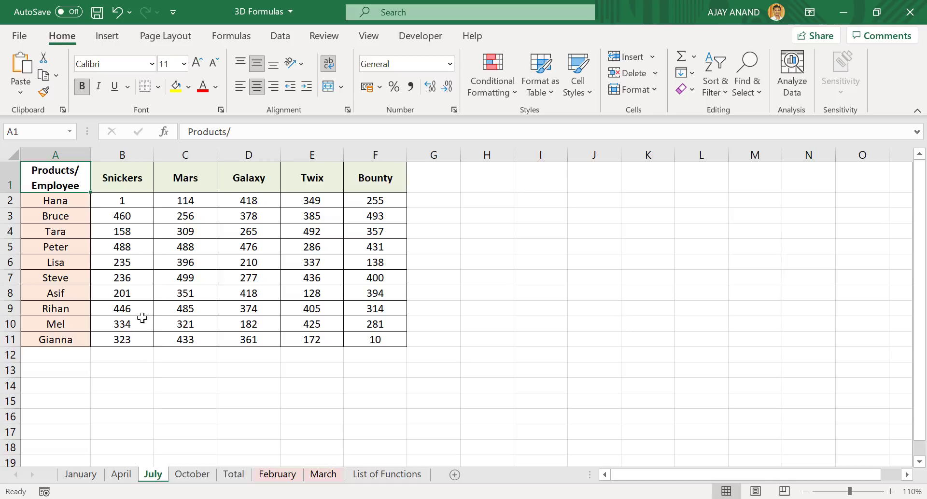
click(134, 202)
text(24)
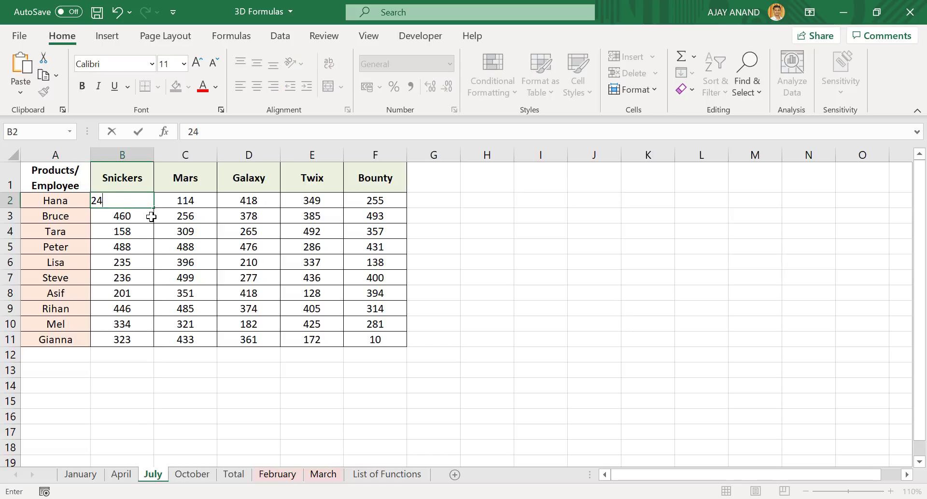
key(Return)
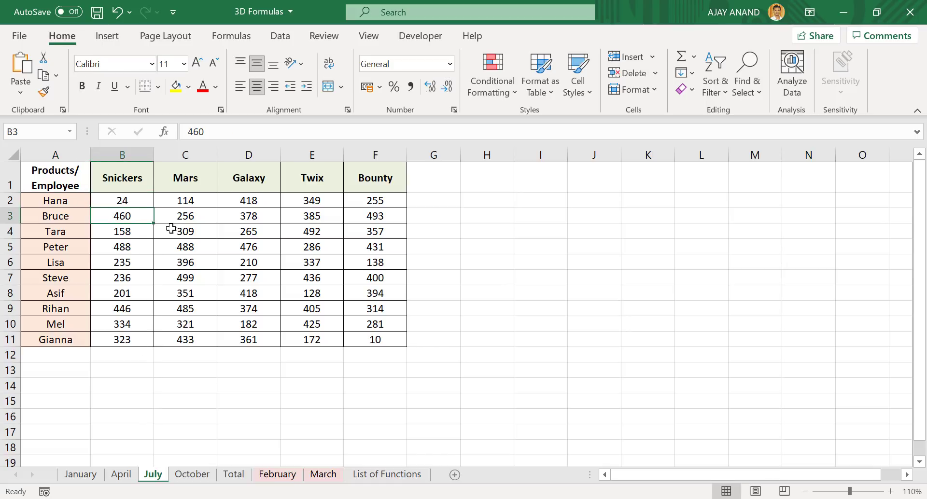
click(234, 475)
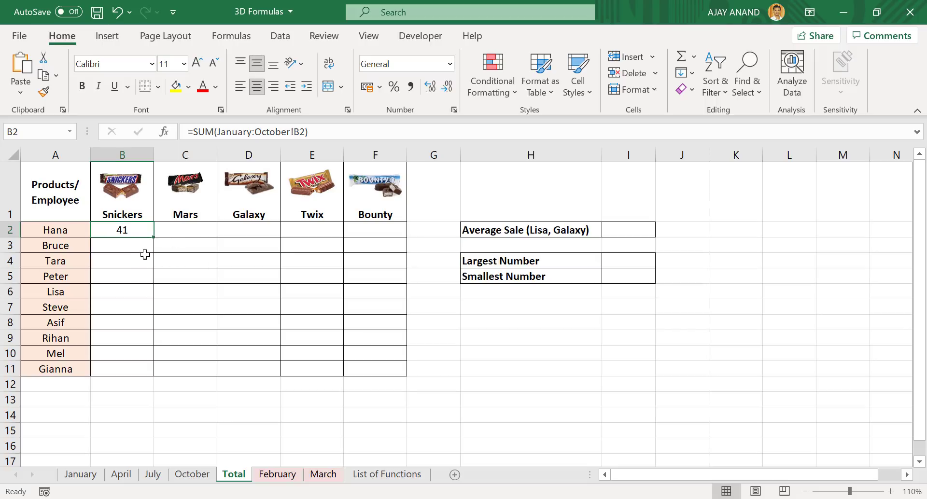
- Fill the B2 formula over B2:F11 of the Total sheet and check F11 against the January, April, July and October sheets
drag(154, 240, 152, 261)
drag(150, 377, 397, 367)
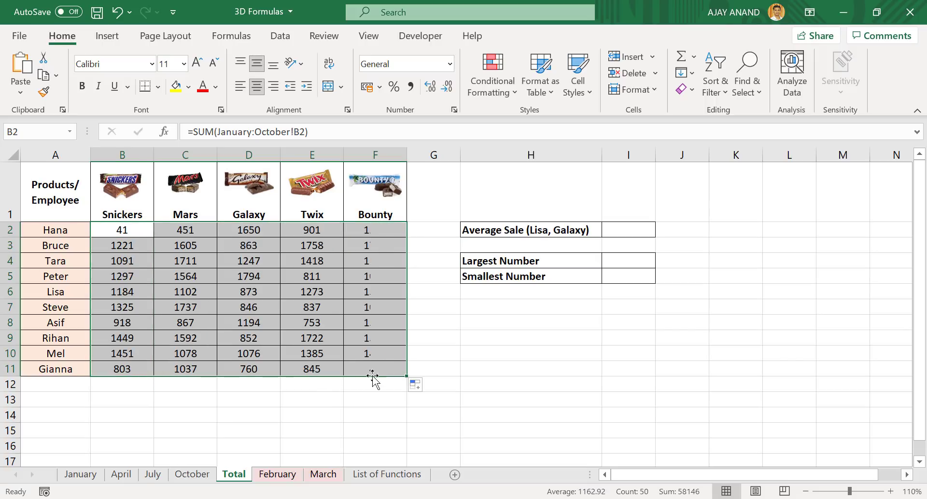
click(79, 474)
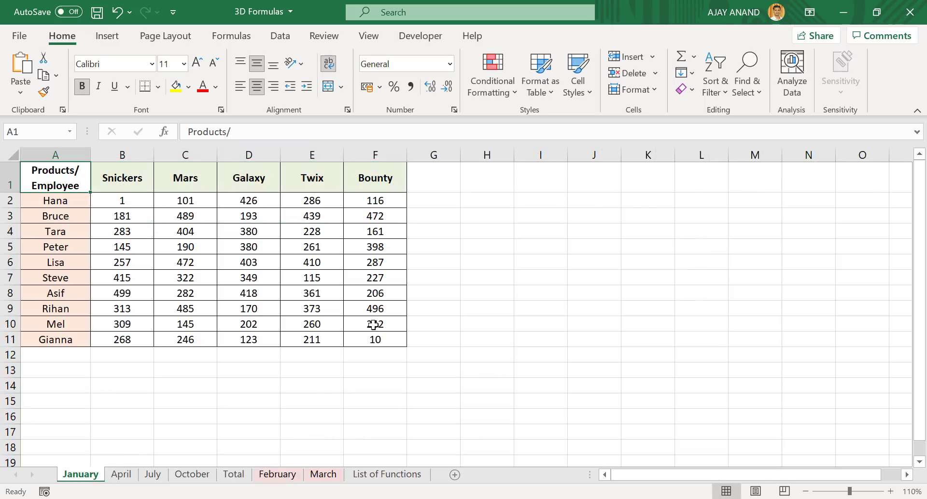
click(124, 474)
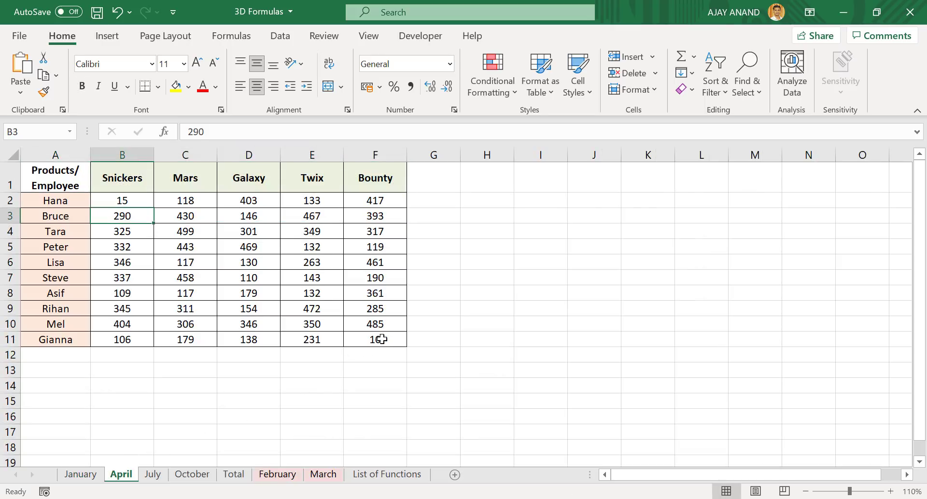
click(153, 474)
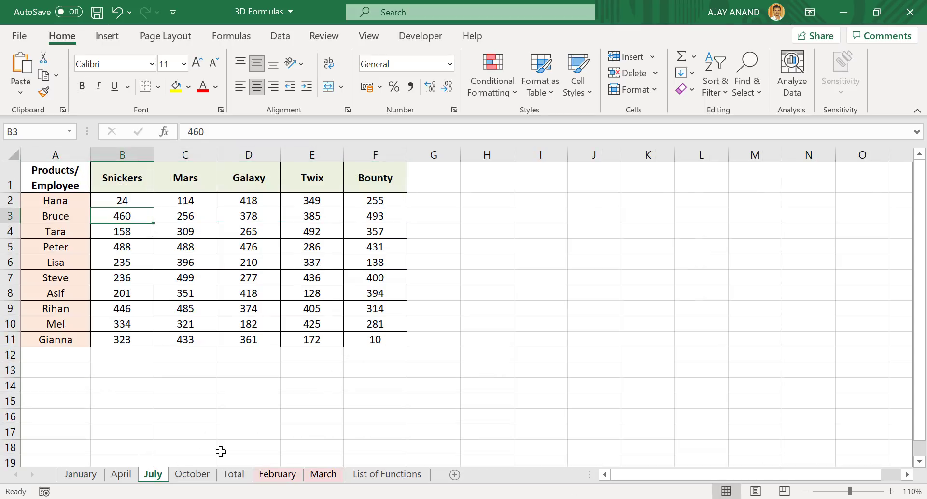
click(192, 475)
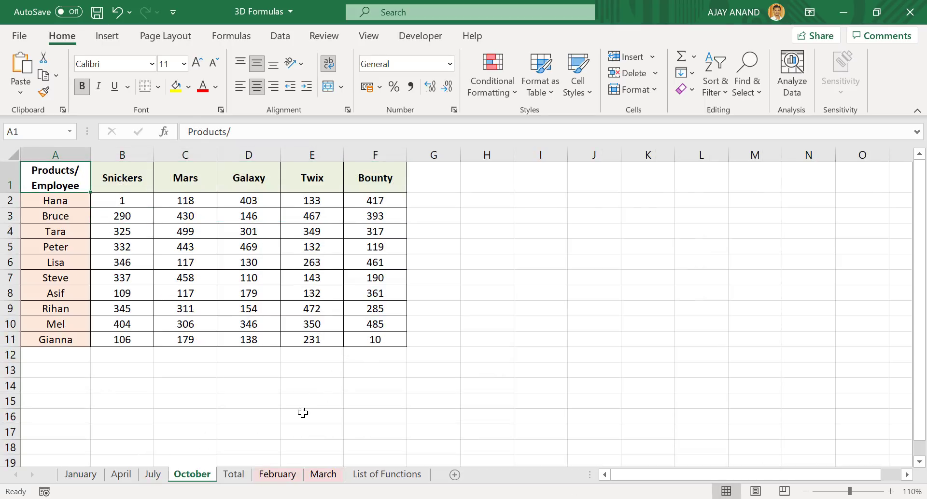
click(237, 475)
click(395, 370)
click(394, 371)
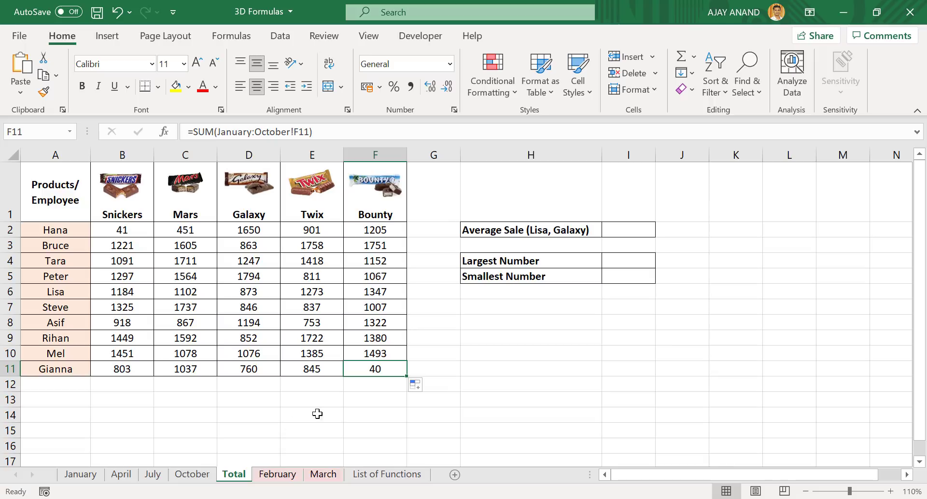
- Look at the February and March sheets and move both together between the April and July sheets
click(277, 476)
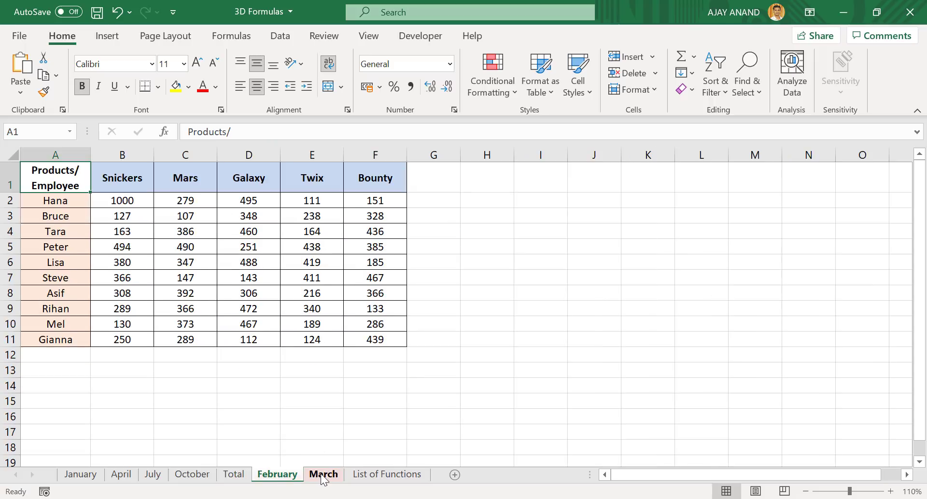
click(322, 475)
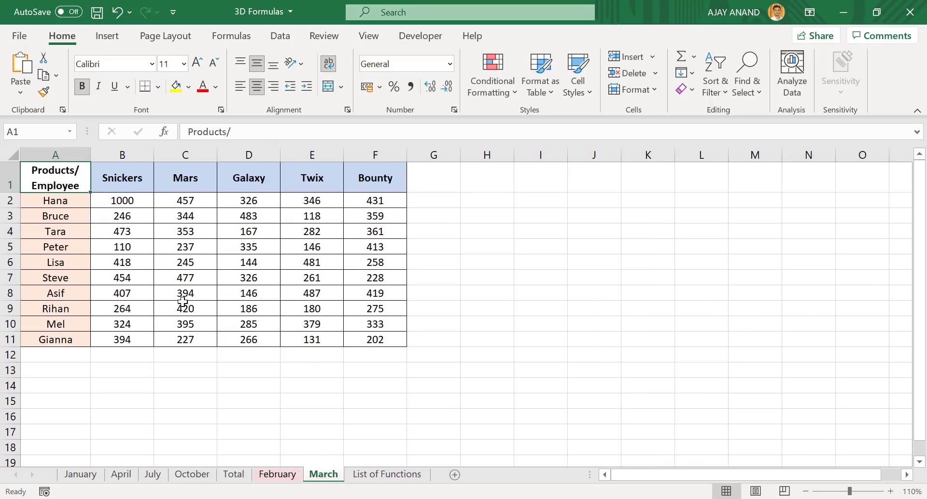
click(279, 475)
click(235, 476)
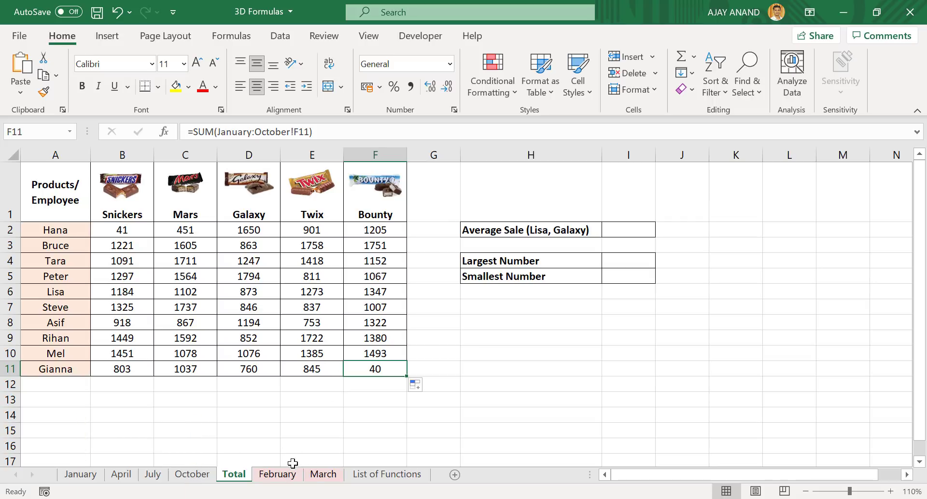
click(278, 475)
shift+click(314, 476)
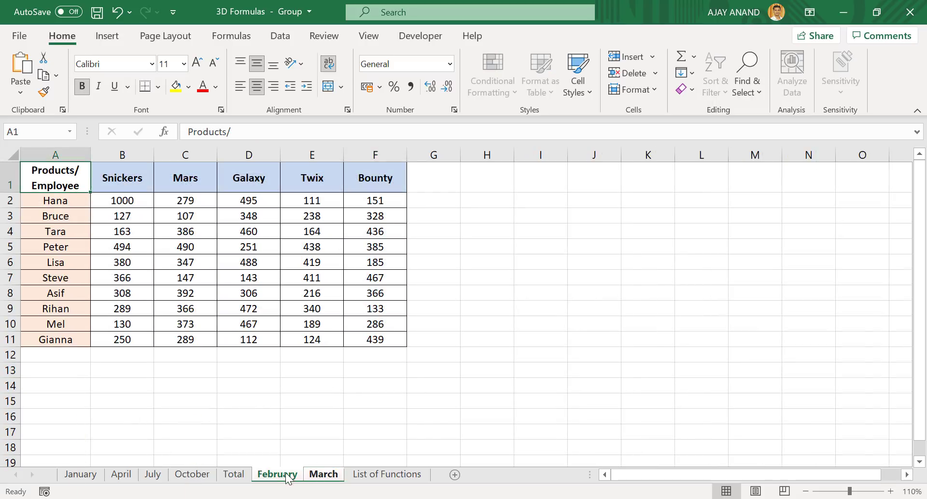
mouse_move(287, 478)
mouse_down()
mouse_move(246, 442)
mouse_move(131, 444)
mouse_move(147, 451)
mouse_up()
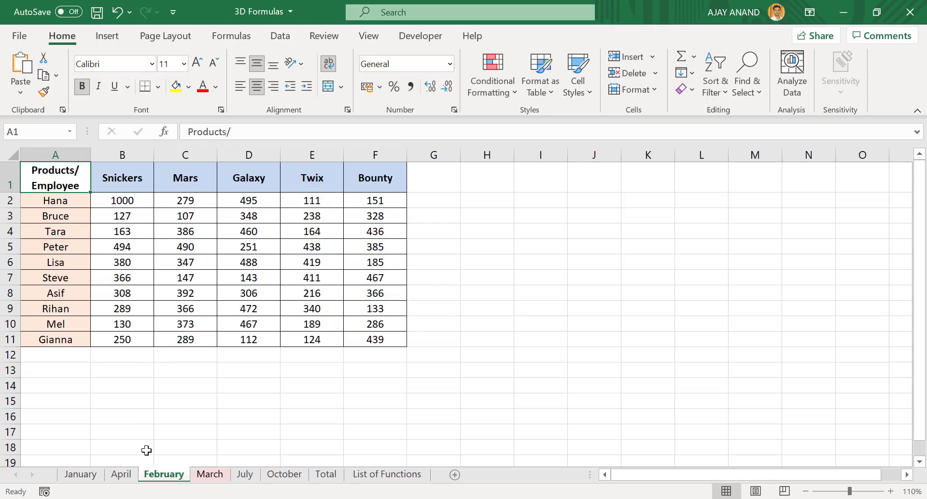
- Compare the B2 sum on the Total sheet with the B2 sales figures on the February and March sheets
click(326, 475)
click(137, 232)
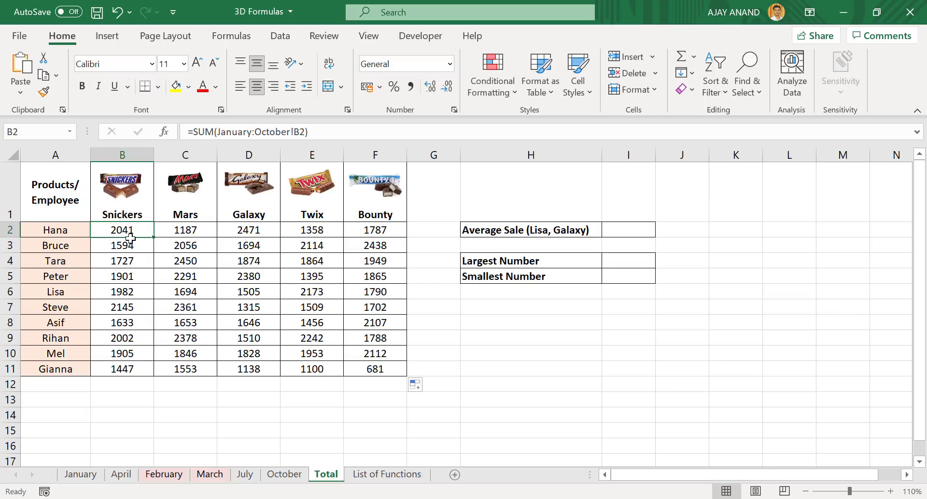
click(167, 474)
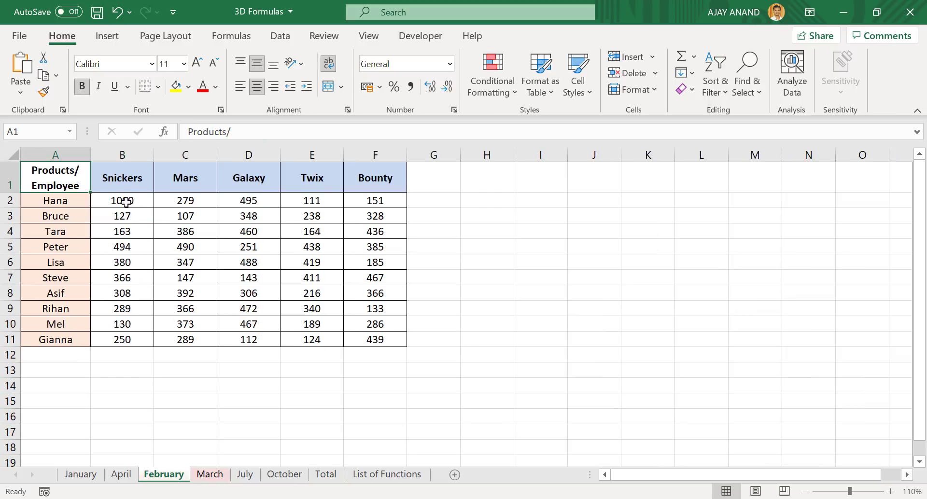
click(207, 475)
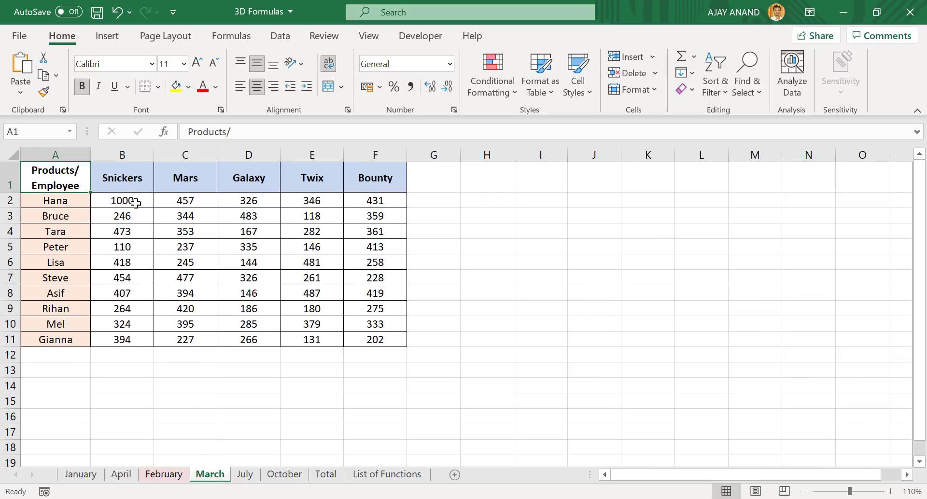
click(327, 475)
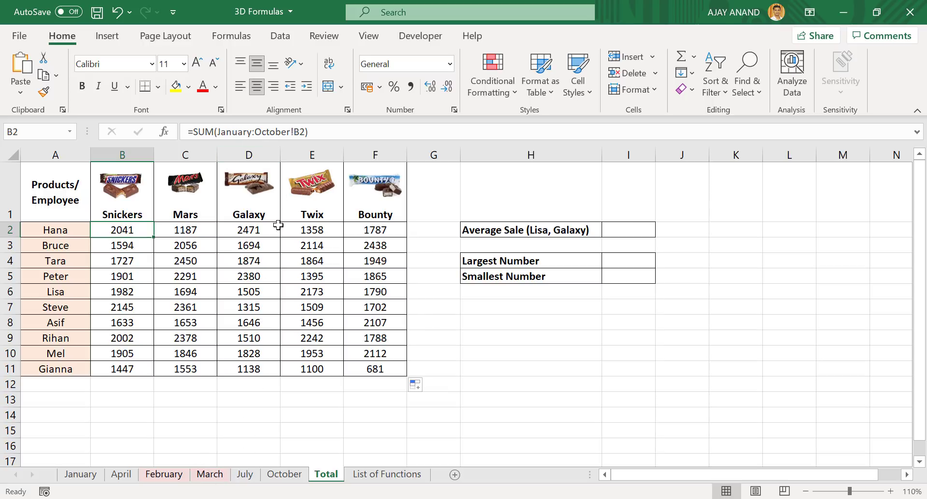
- Move the March and July sheets together to after the List of Functions sheet and check the Total sheet
click(210, 475)
ctrl+click(244, 475)
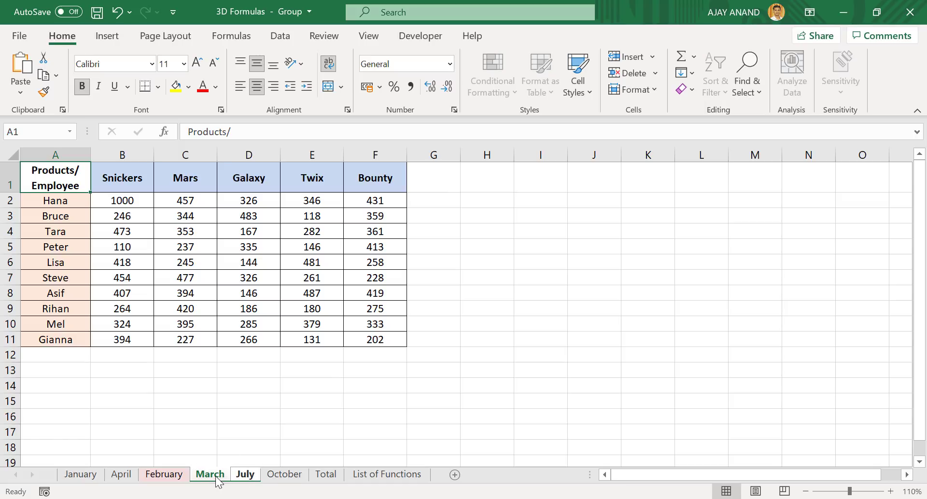
drag(217, 478, 433, 450)
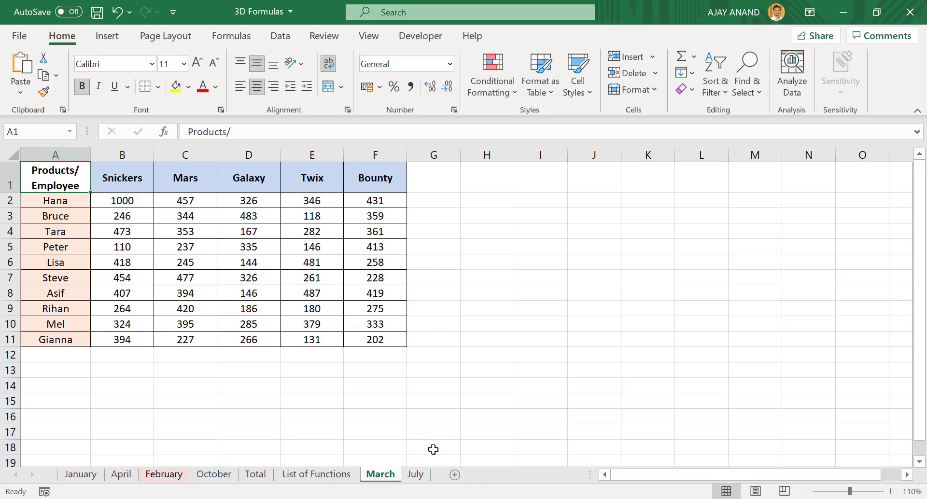
click(255, 475)
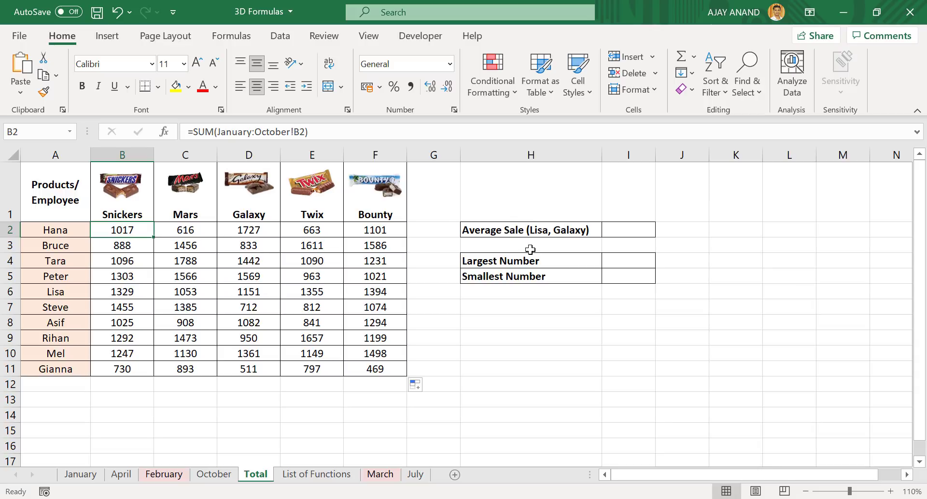
- Enter the 3D formula =AVERAGE(January:October!D6) in cell I2 of the Total sheet and select that cell to review it
click(627, 232)
text(=AVERAGE)
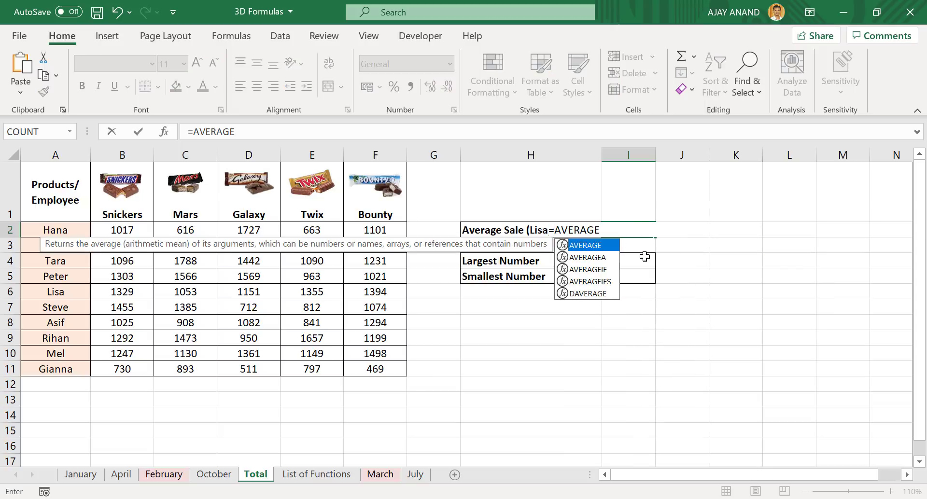
text(()
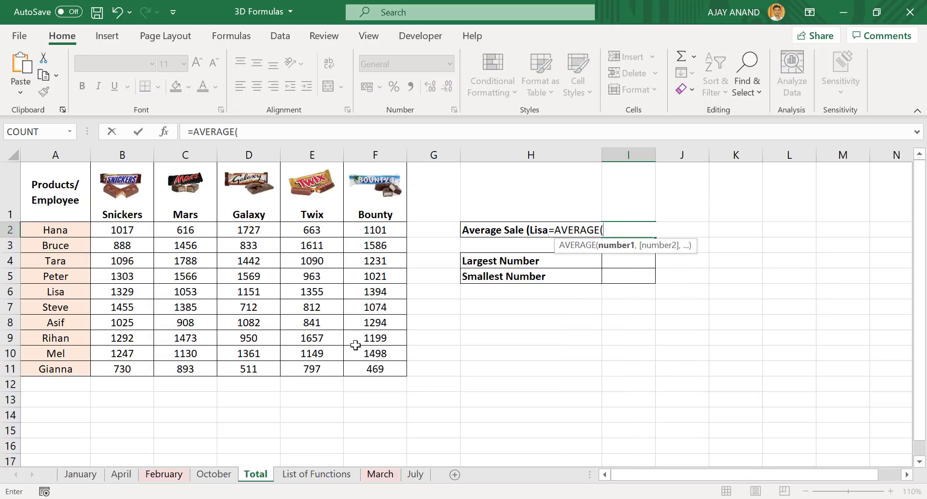
click(95, 478)
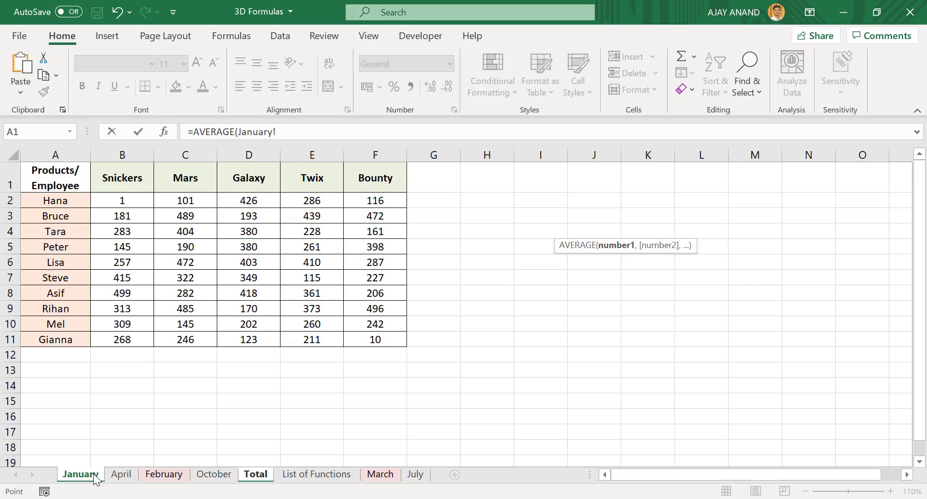
shift+click(222, 474)
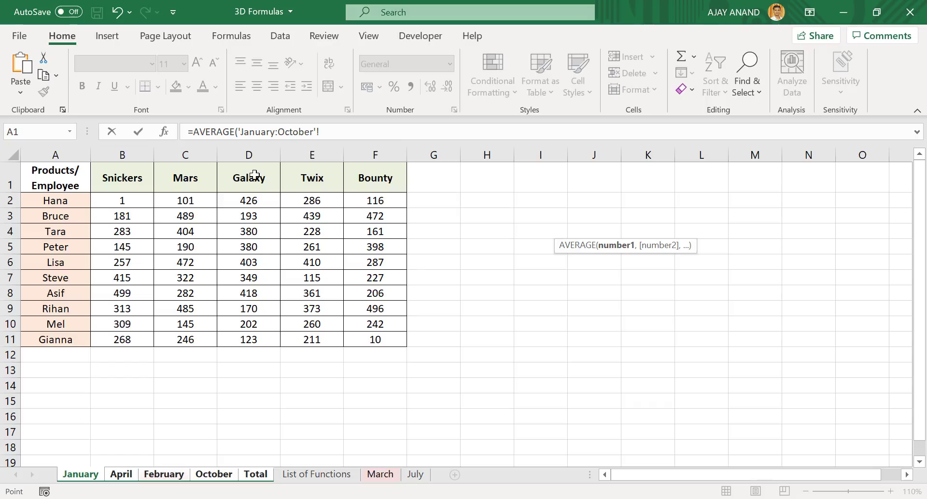
click(256, 261)
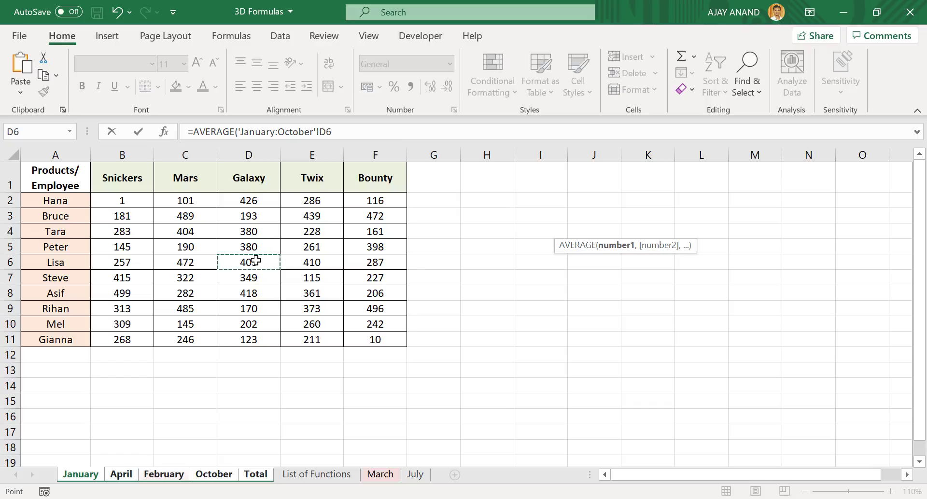
key(Return)
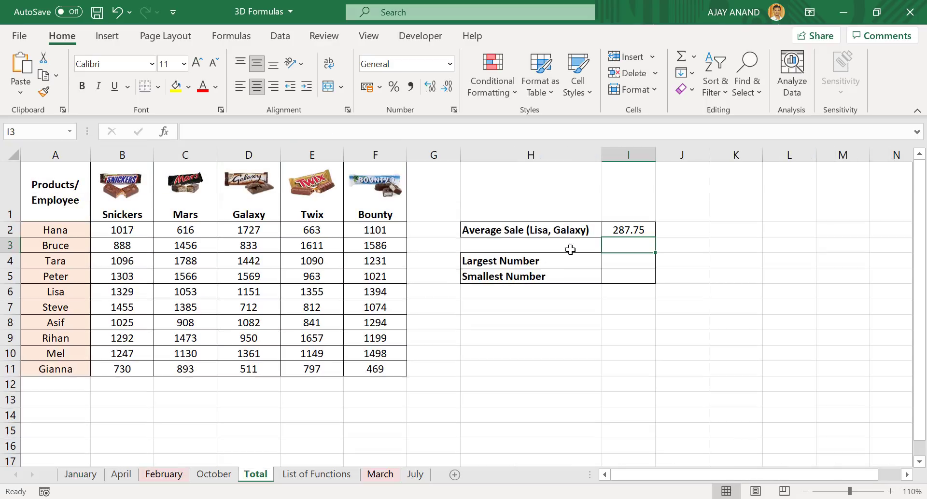
click(624, 229)
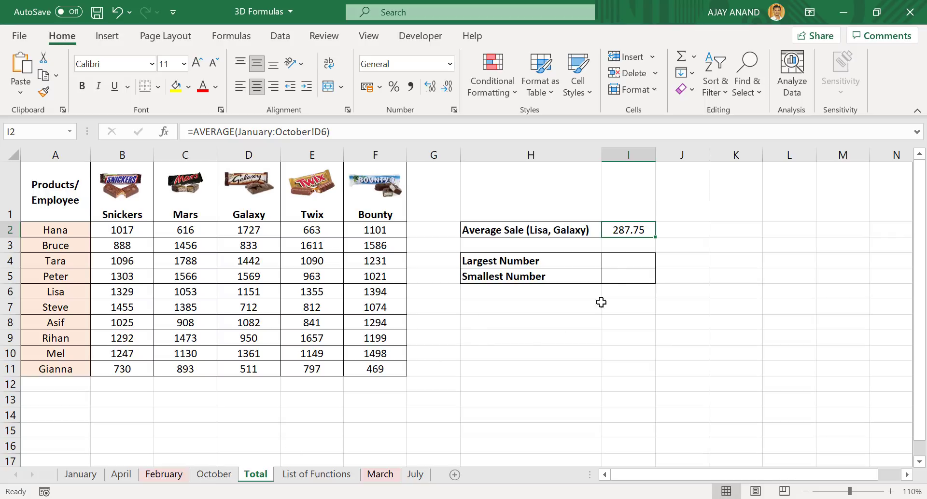
- Enter the 3D formula =MAX('January:October'!B2:F11) in cell I4 of the Total sheet for the largest number
click(625, 263)
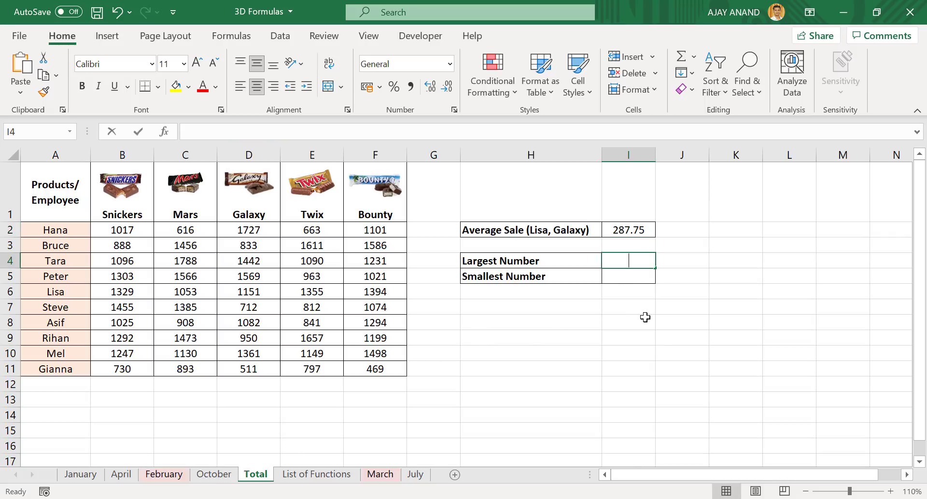
text(=MAX()
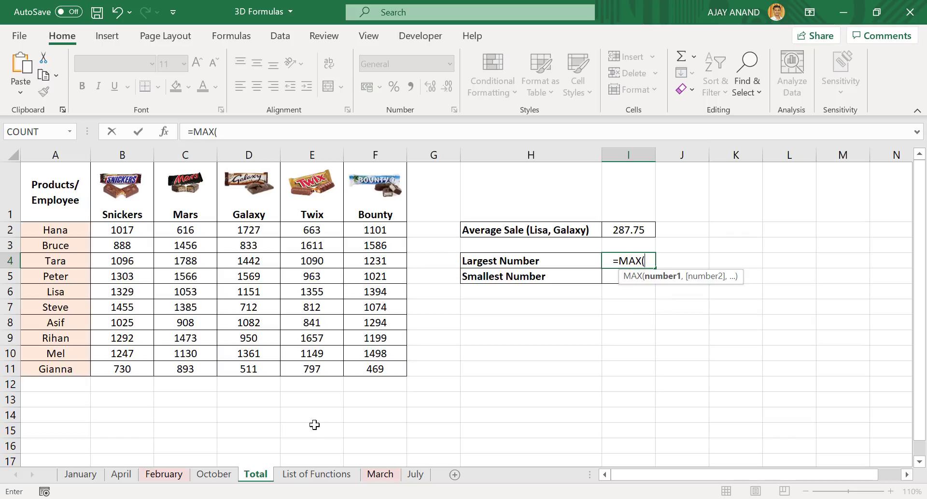
click(80, 475)
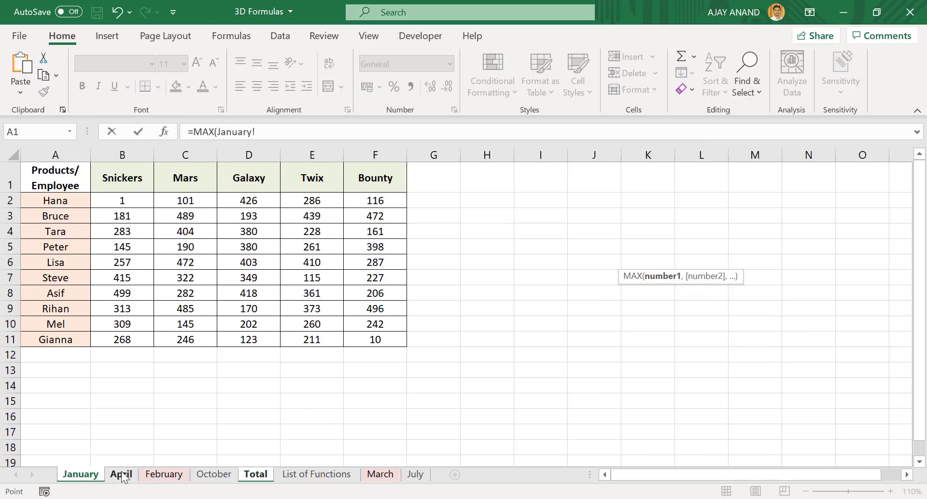
shift+click(209, 474)
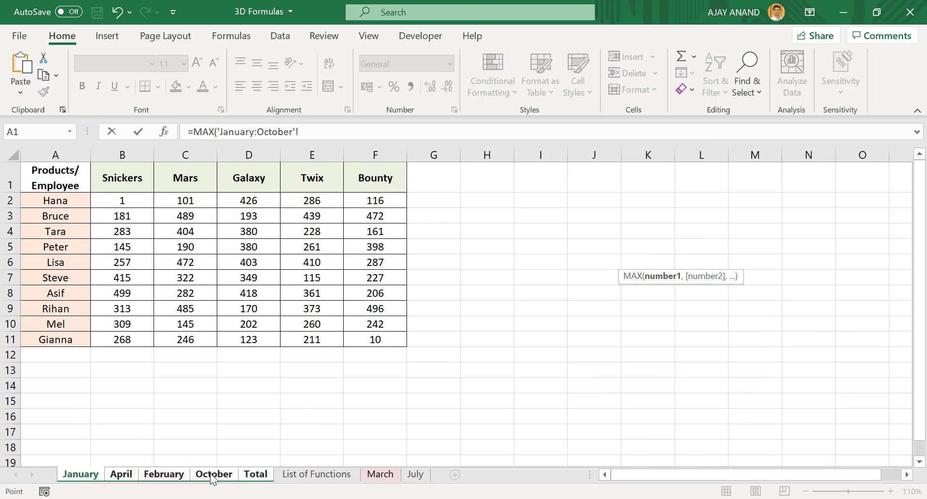
drag(125, 201, 358, 339)
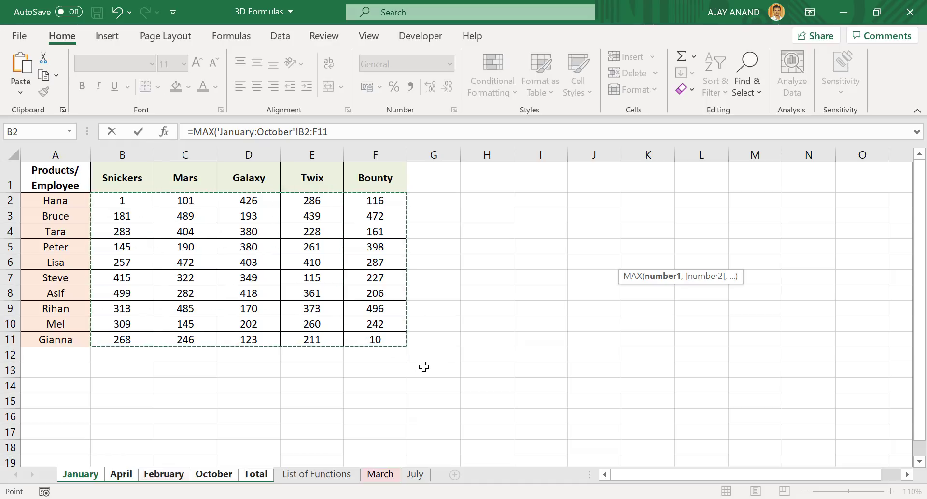
key(Return)
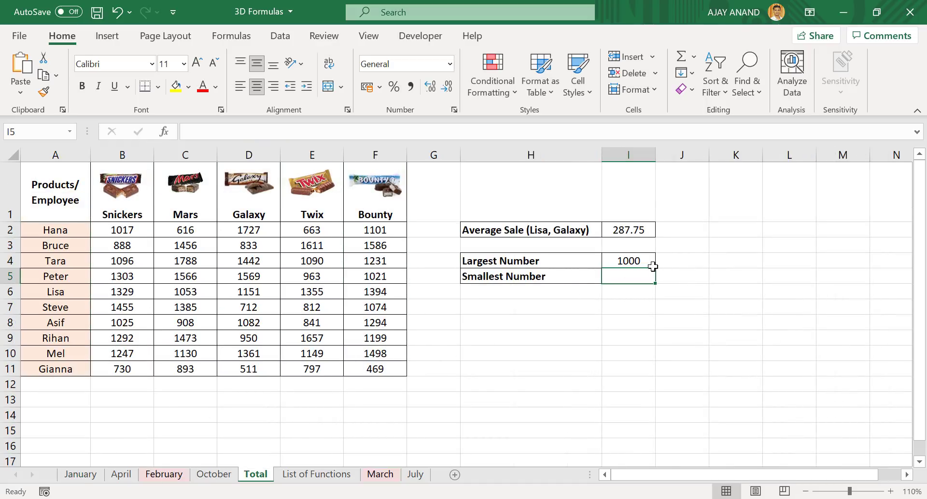
- Set cell B6 on the April sheet to 2345 and check the largest number on the Total sheet
click(121, 474)
click(140, 264)
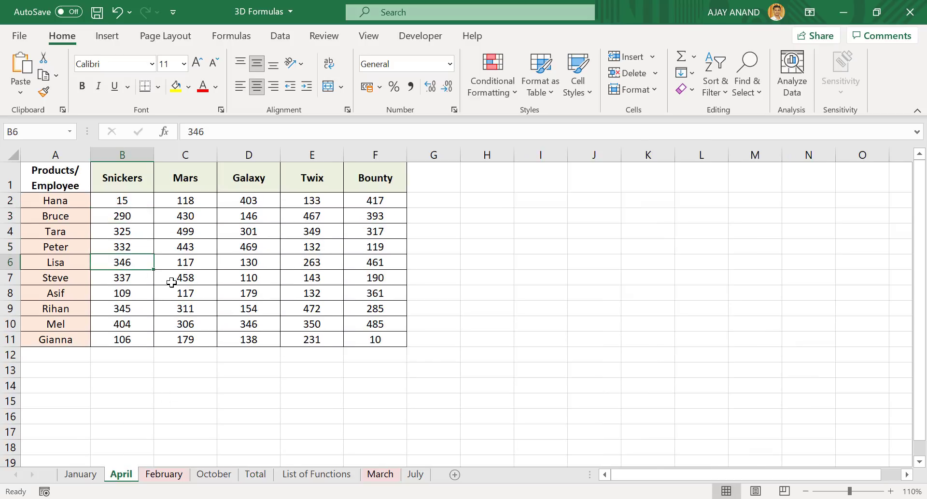
text(23)
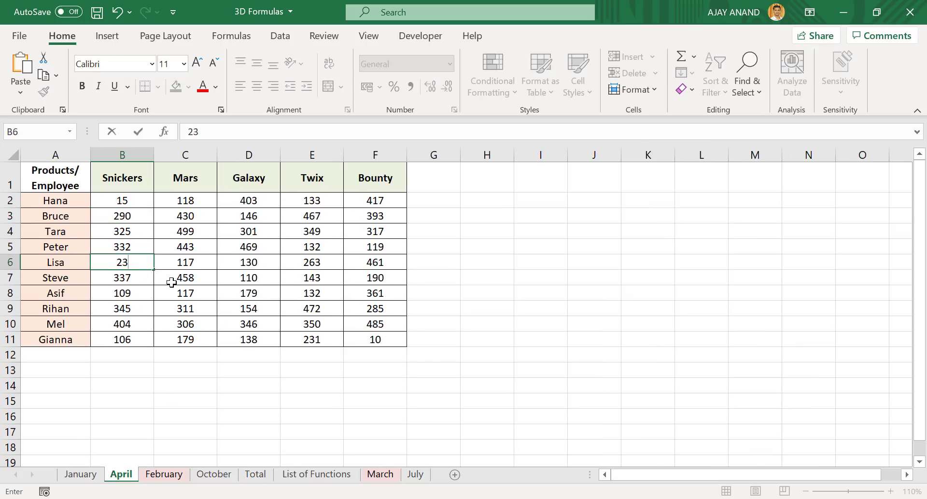
text(45)
key(Return)
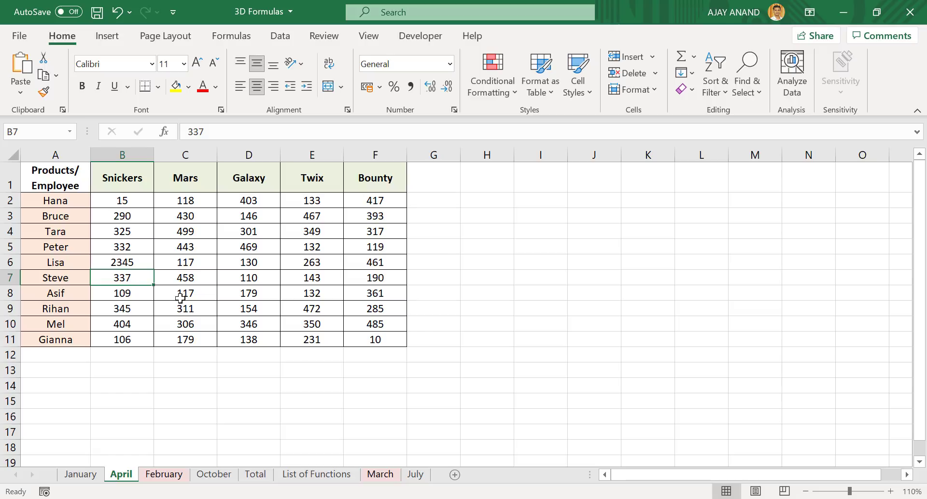
click(255, 475)
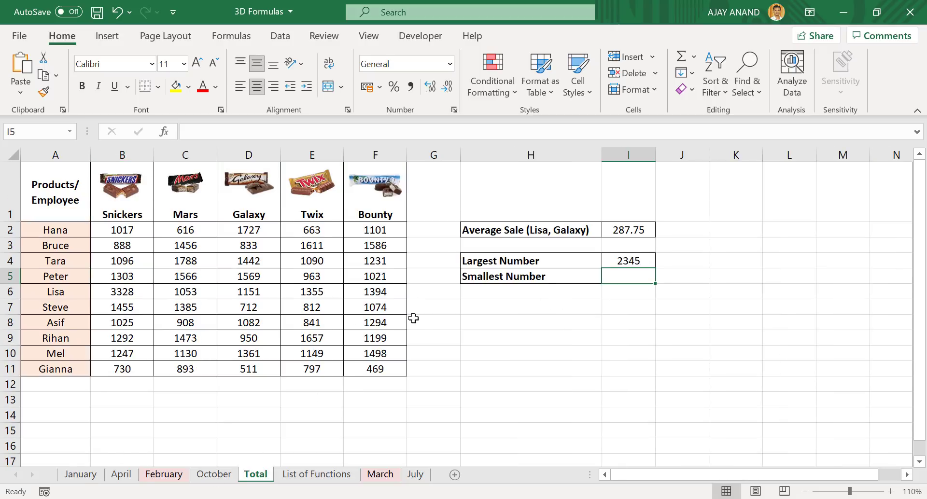
- Enter the 3D formula =MIN('January:October'!B2:F11) in cell I5 of the Total sheet for the smallest number
text(=)
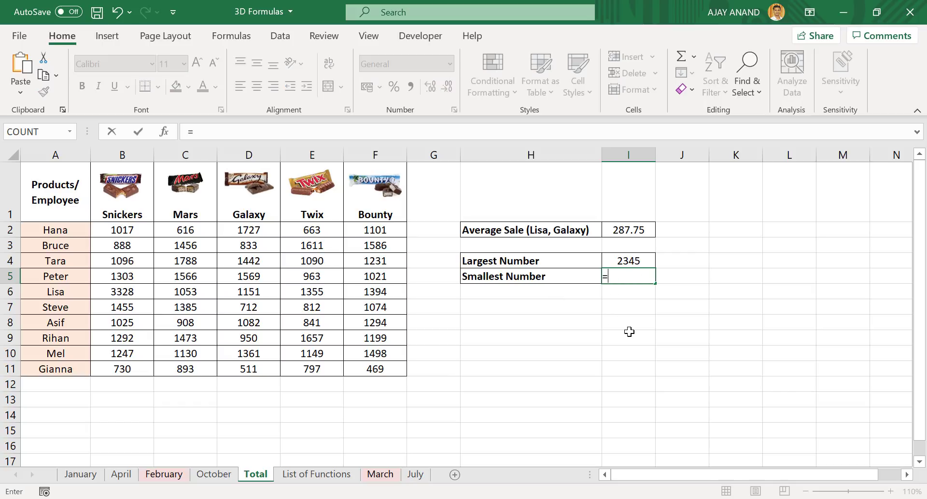
text(MIN)
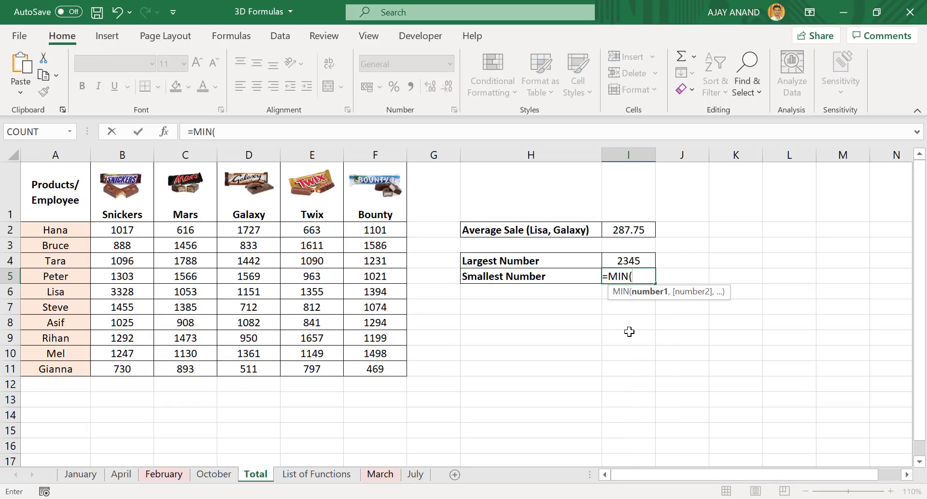
click(83, 475)
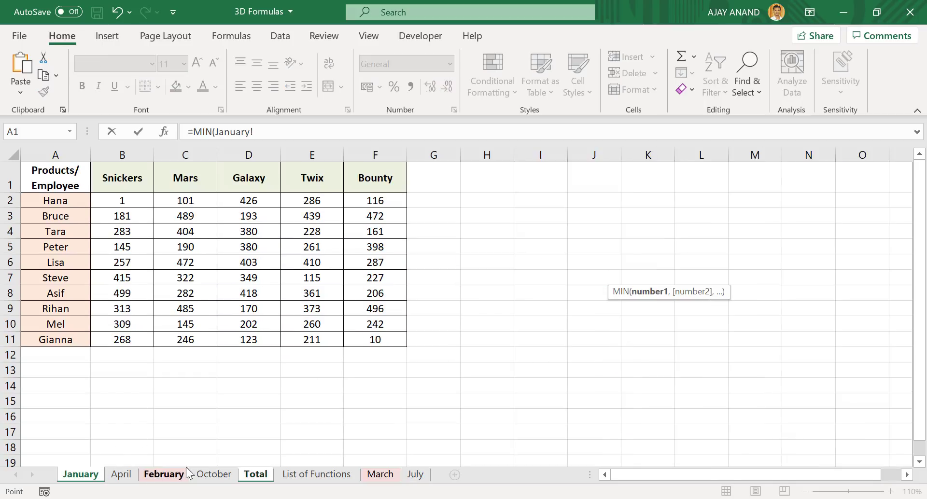
shift+click(212, 475)
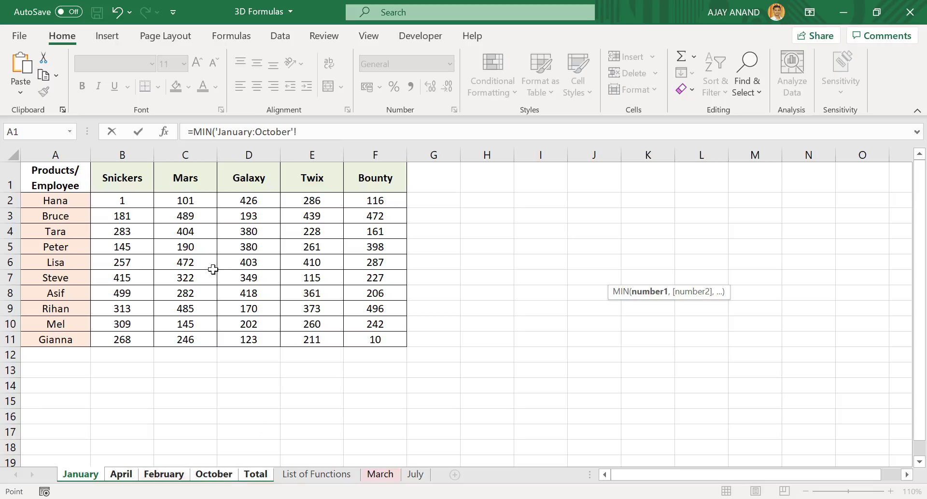
drag(126, 201, 365, 339)
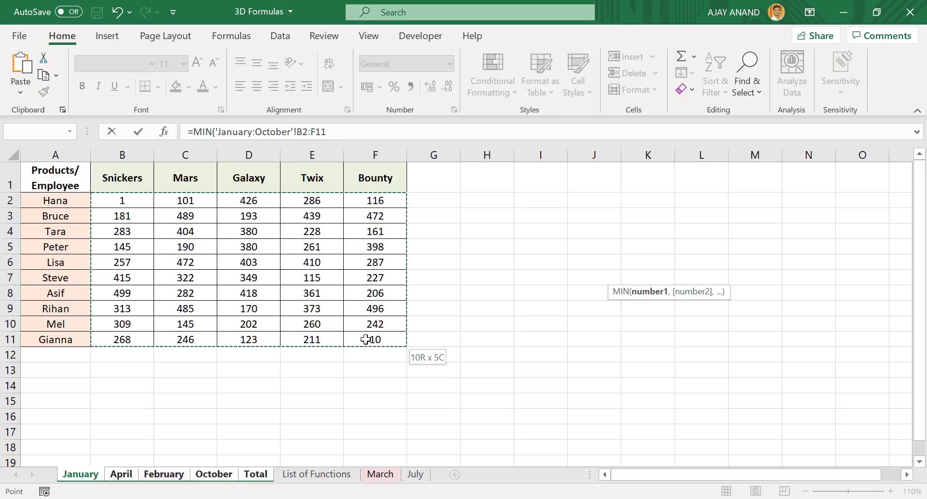
key(Return)
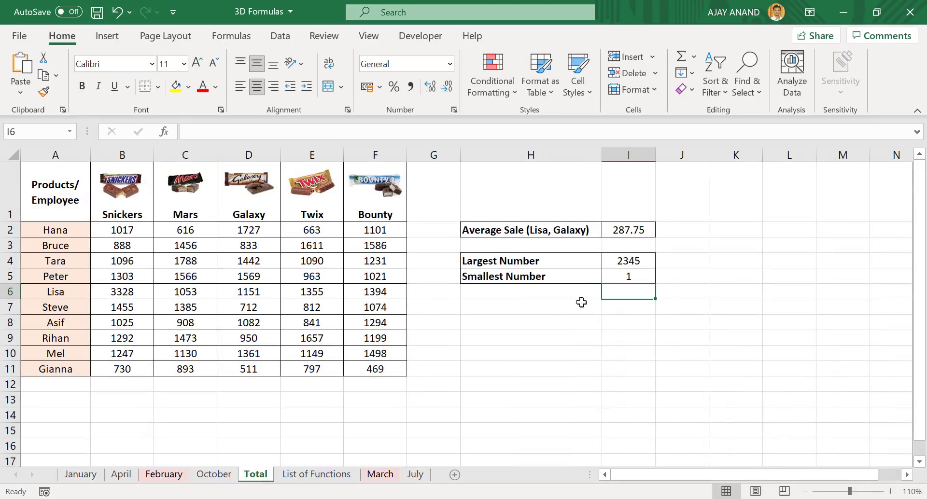
- Set cell C7 on the October sheet to 0.25 and check the smallest number on the Total sheet
click(214, 474)
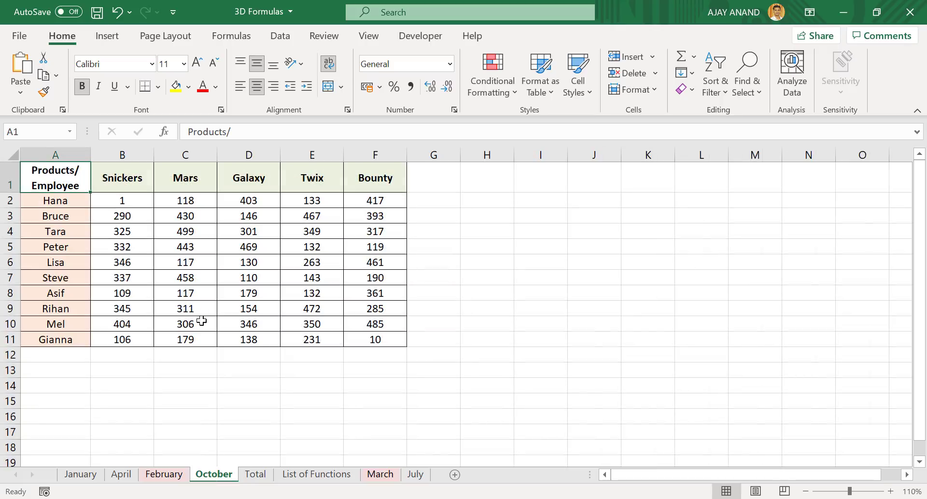
click(206, 283)
text(0.25)
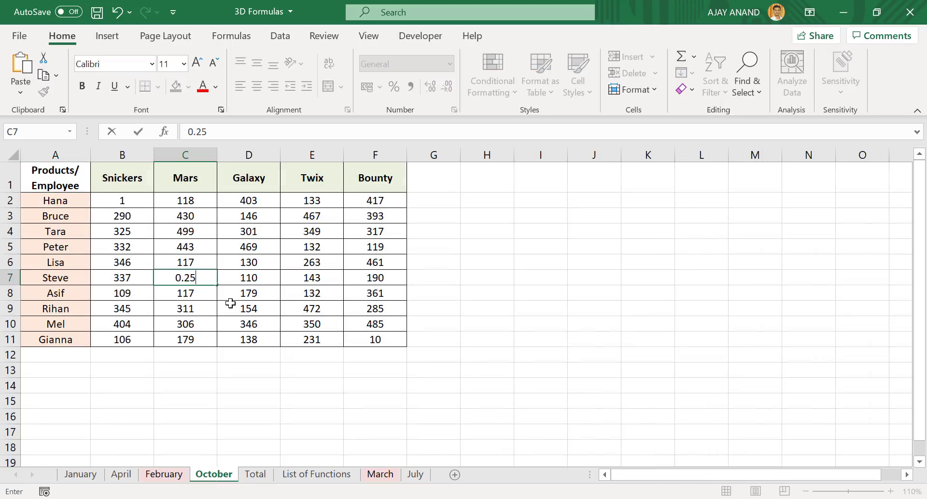
key(Return)
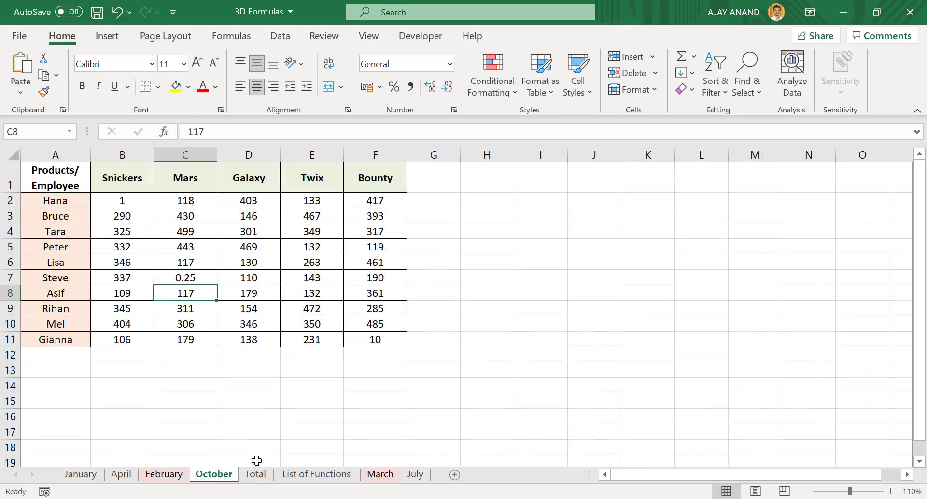
click(256, 475)
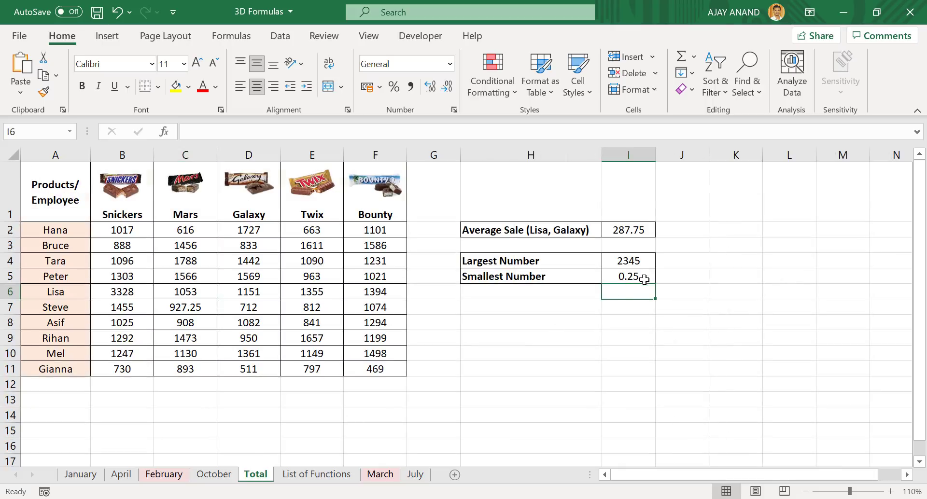
- Review the List of Functions sheet and switch to the workbook List of public corporations by Market Capitalization
click(309, 475)
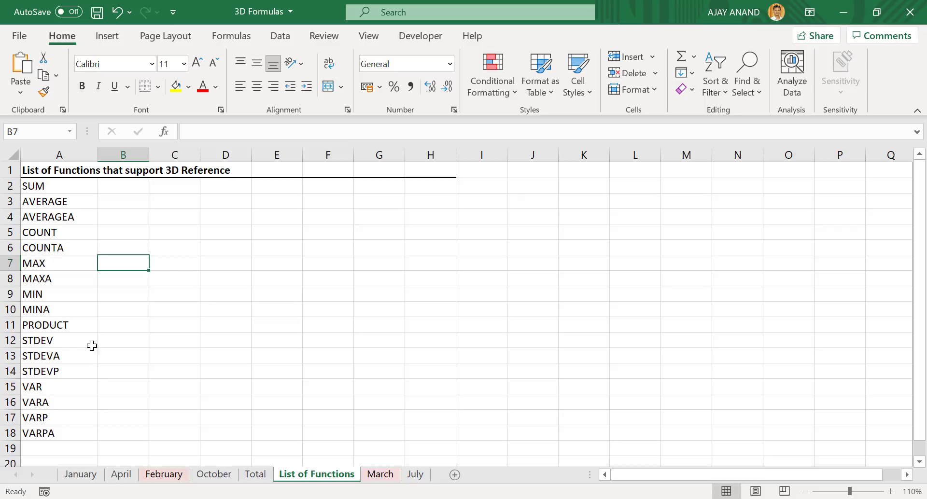
click(372, 38)
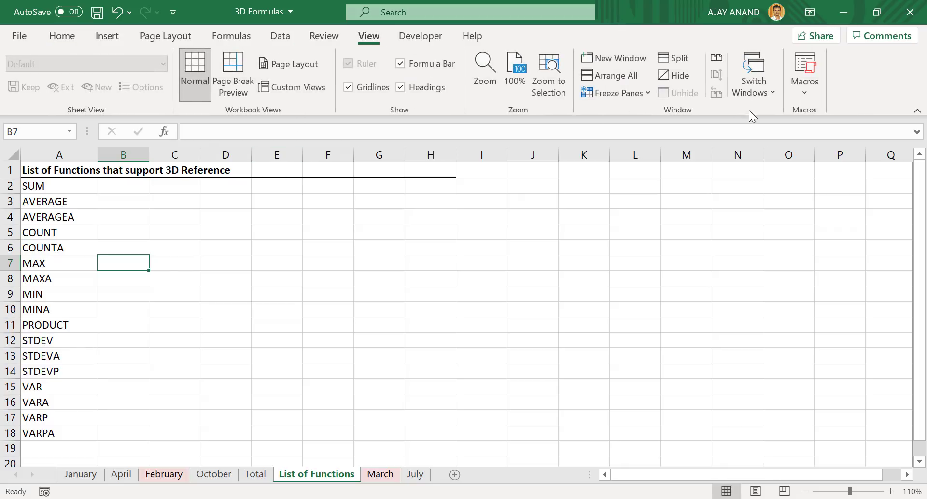
click(760, 95)
click(775, 131)
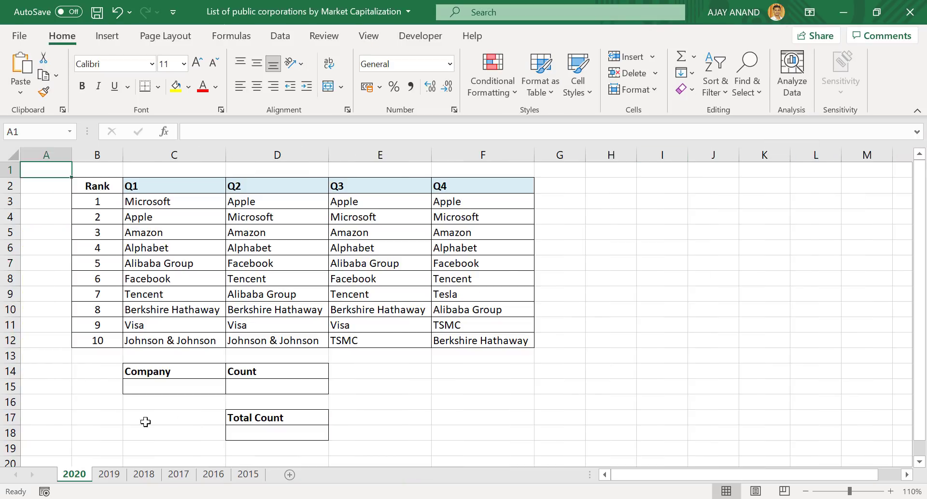
- Examine the quarterly top-ten company rankings on the yearly sheets from 2020 to 2015 and return to the 2020 sheet
click(115, 475)
click(153, 475)
click(179, 475)
click(213, 475)
click(248, 475)
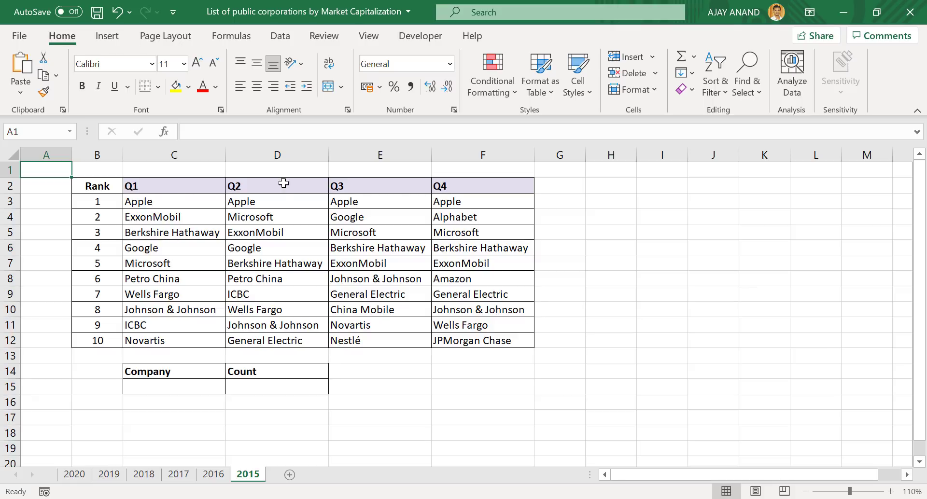
click(75, 475)
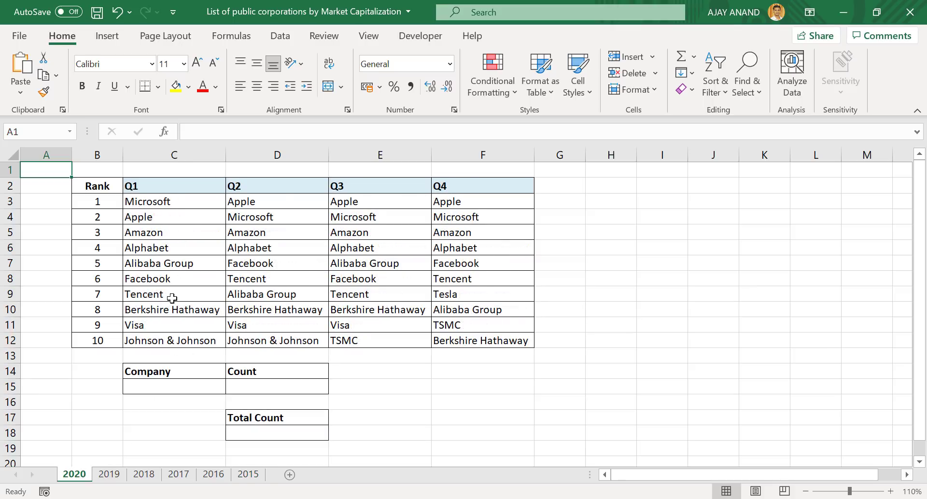
click(102, 477)
click(77, 476)
click(179, 474)
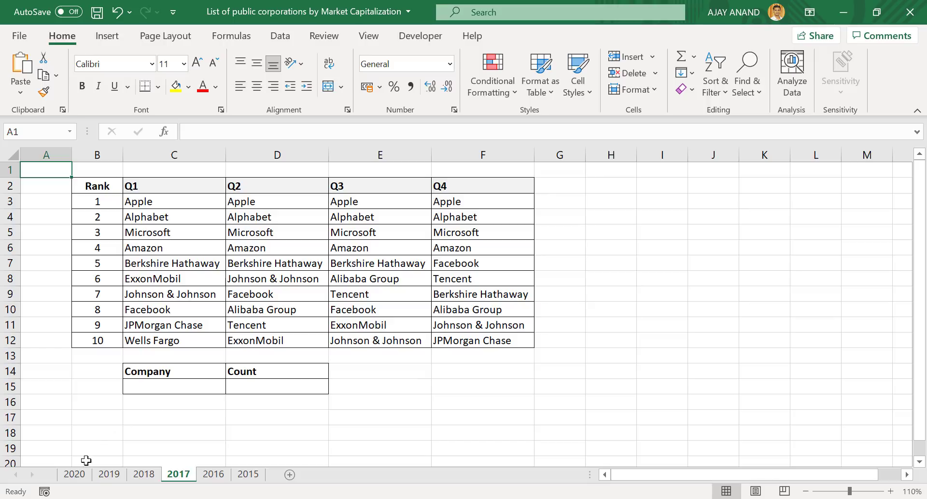
click(75, 475)
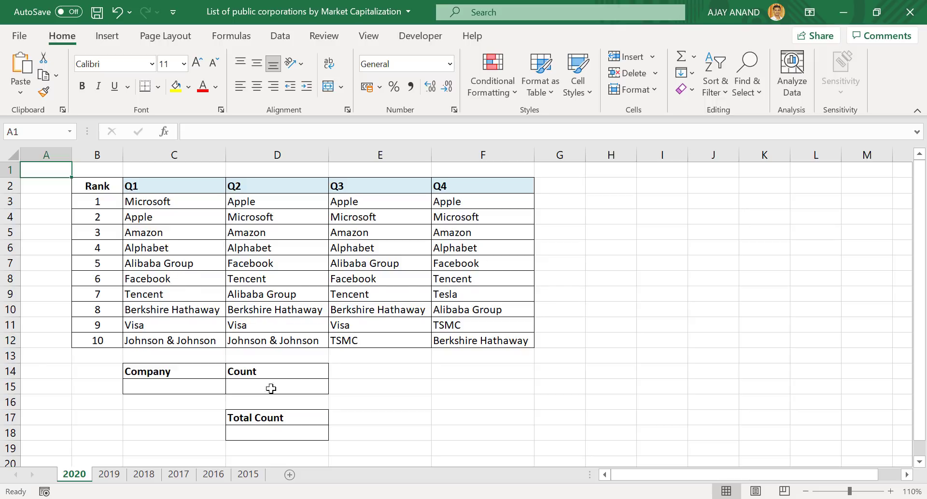
- Check the Company and Count tables below the rankings on the 2019 to 2015 sheets against the 2020 sheet
click(109, 474)
click(144, 474)
click(245, 474)
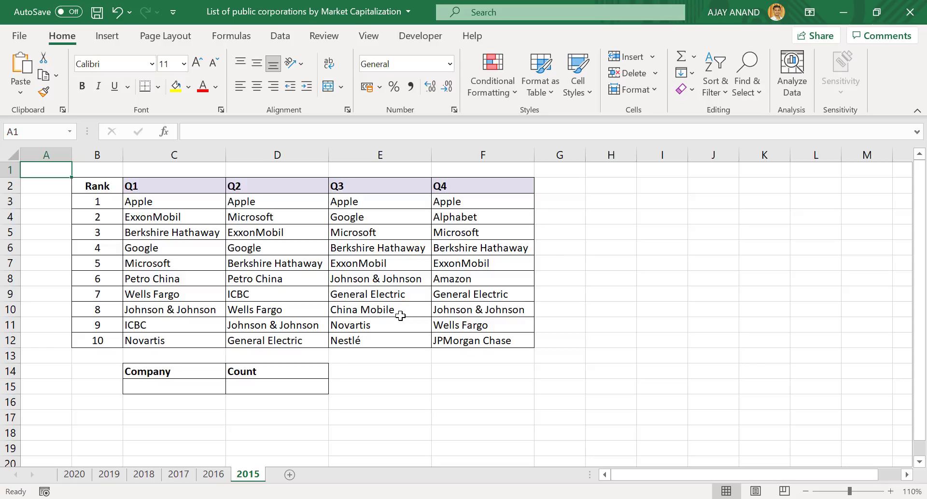
click(74, 475)
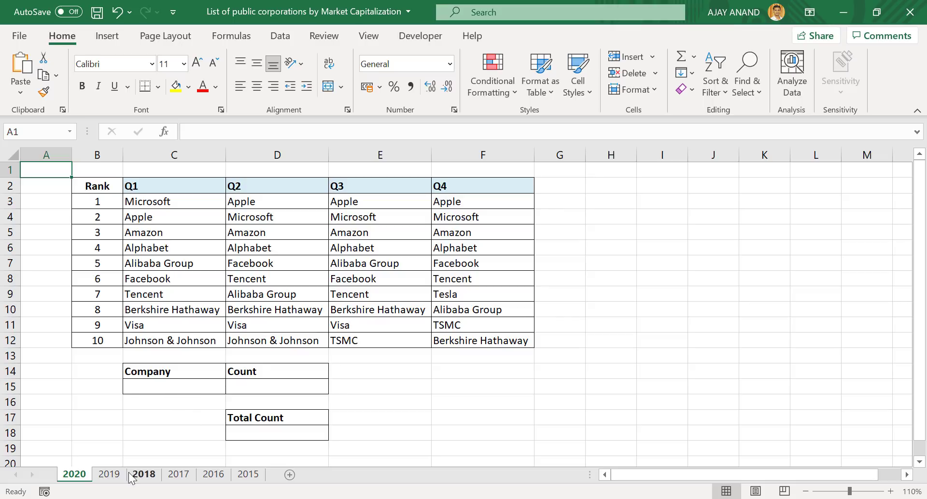
click(109, 474)
click(144, 475)
click(178, 475)
click(213, 474)
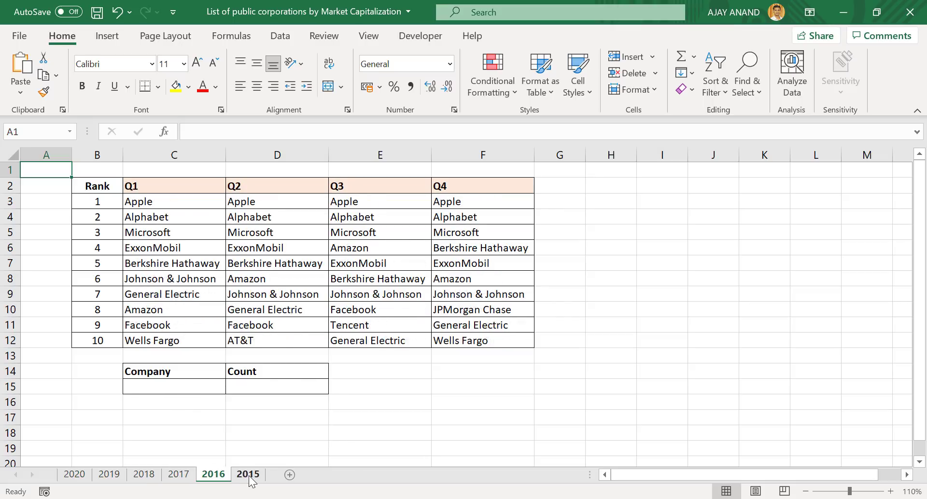
click(247, 475)
click(75, 474)
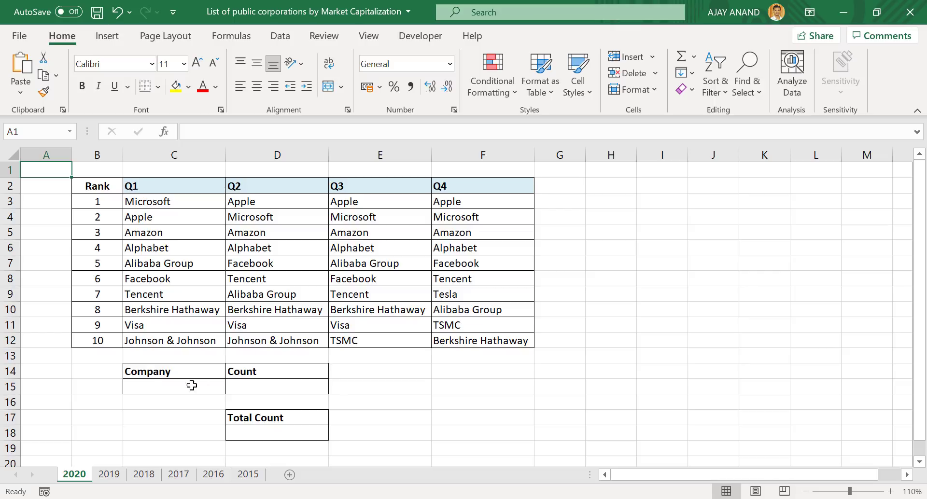
- Enter Facebook as the company in cell C15 of the 2020 sheet and view the 2019 sheet
click(155, 386)
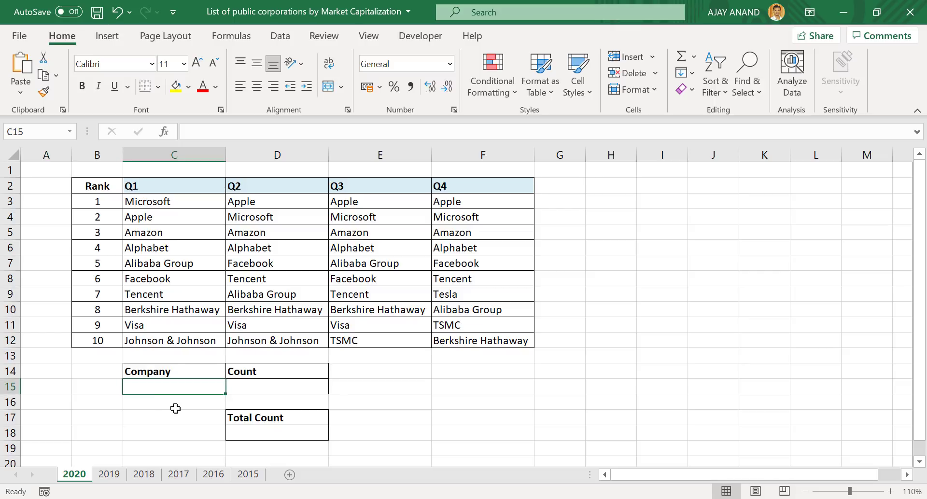
text(Faceb)
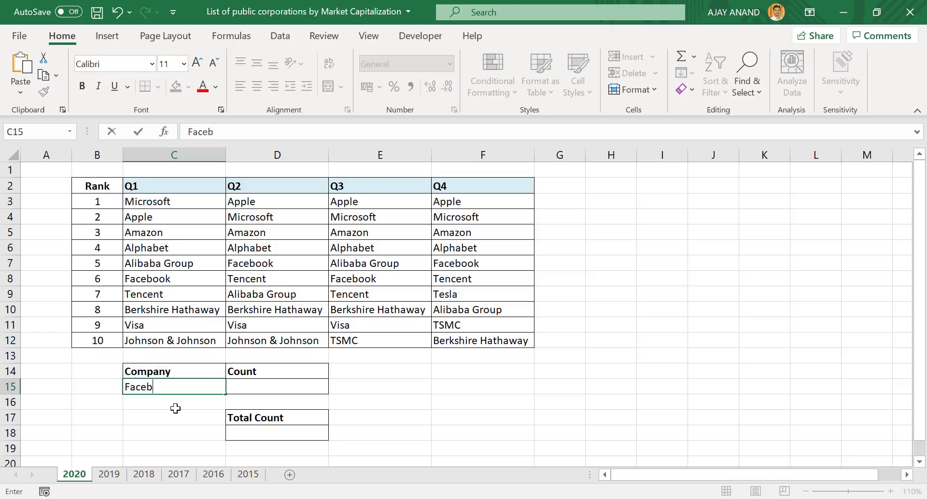
text(ook)
key(Return)
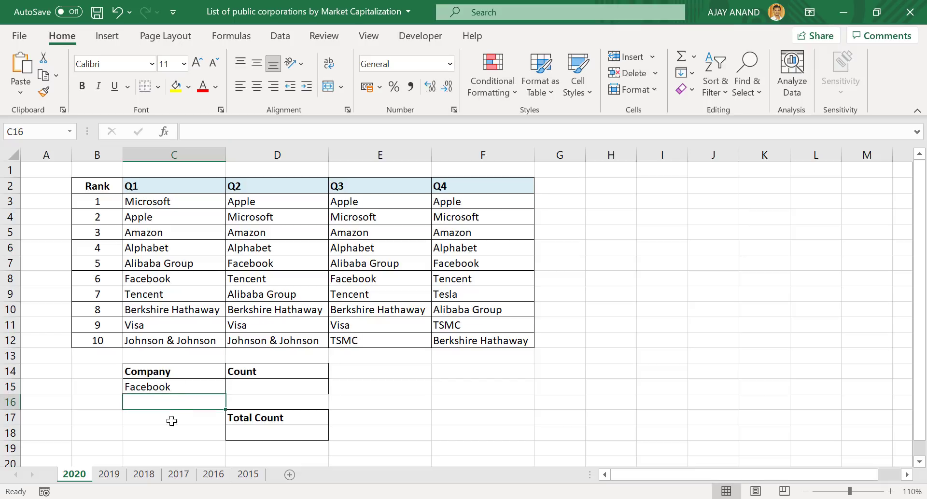
click(109, 475)
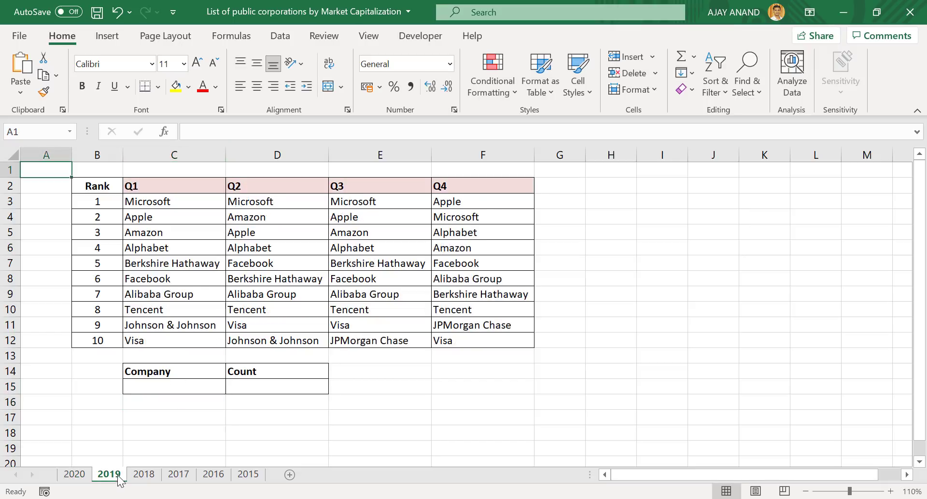
- Group the 2019 to 2015 sheets and link their company cell C15 to cell C15 of the 2020 sheet
click(144, 475)
click(179, 475)
click(215, 475)
click(248, 475)
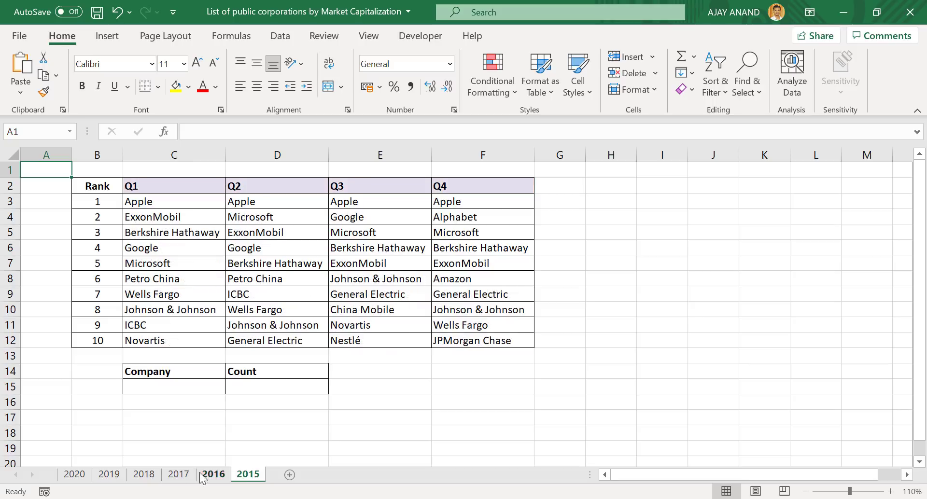
click(75, 475)
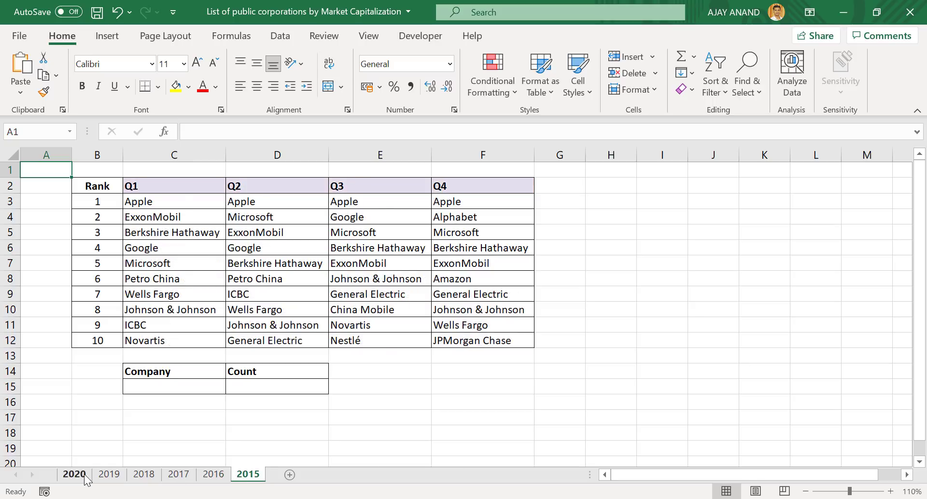
click(110, 475)
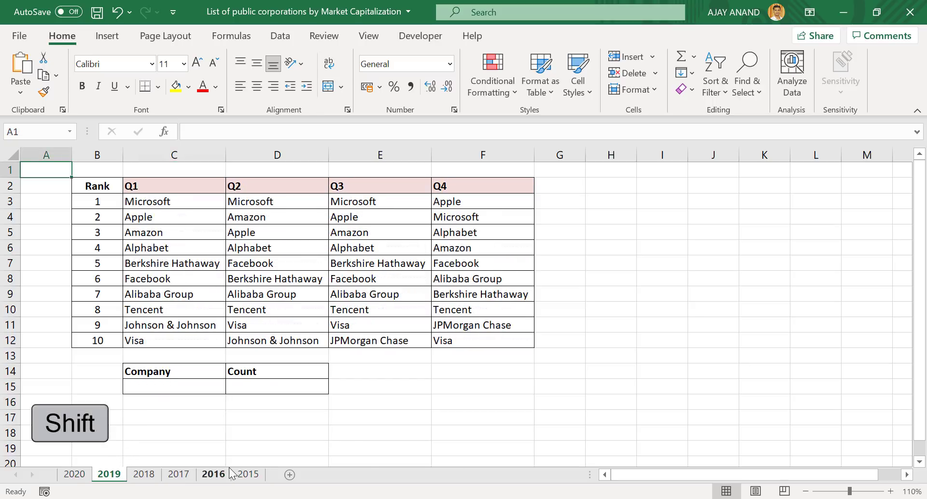
shift+click(246, 474)
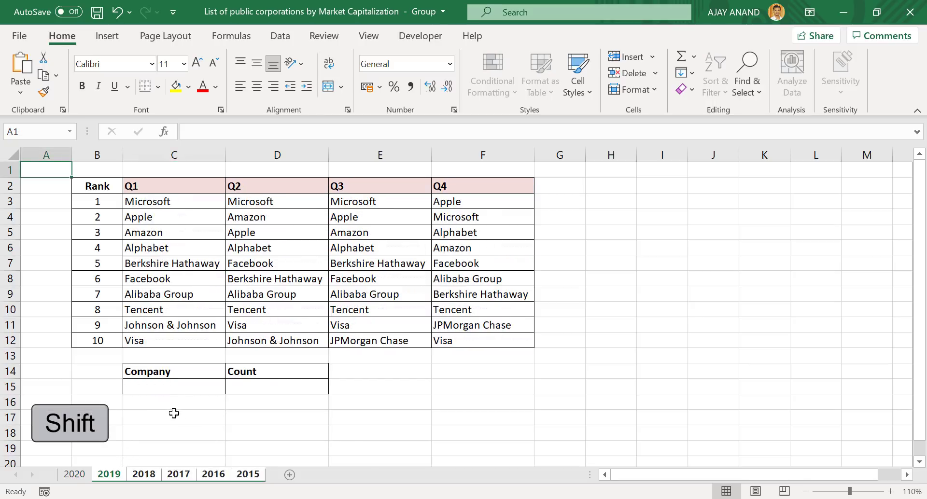
click(167, 387)
text(=)
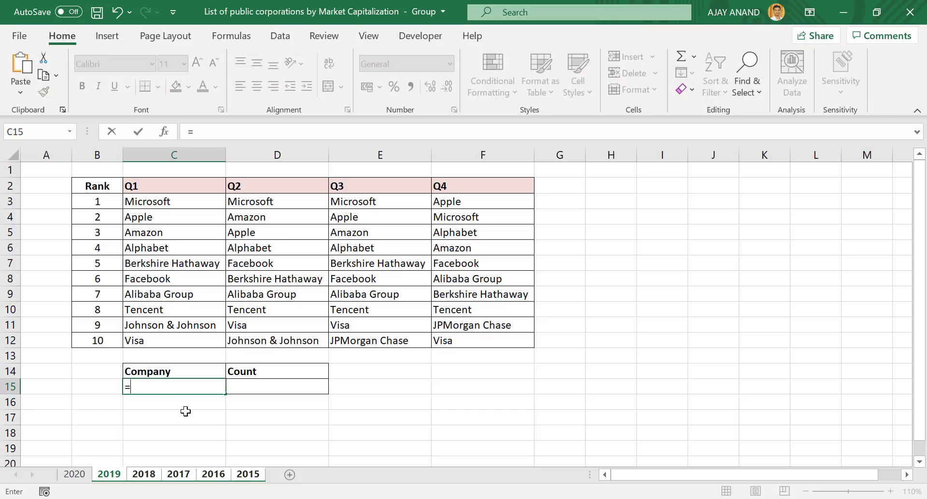
click(76, 474)
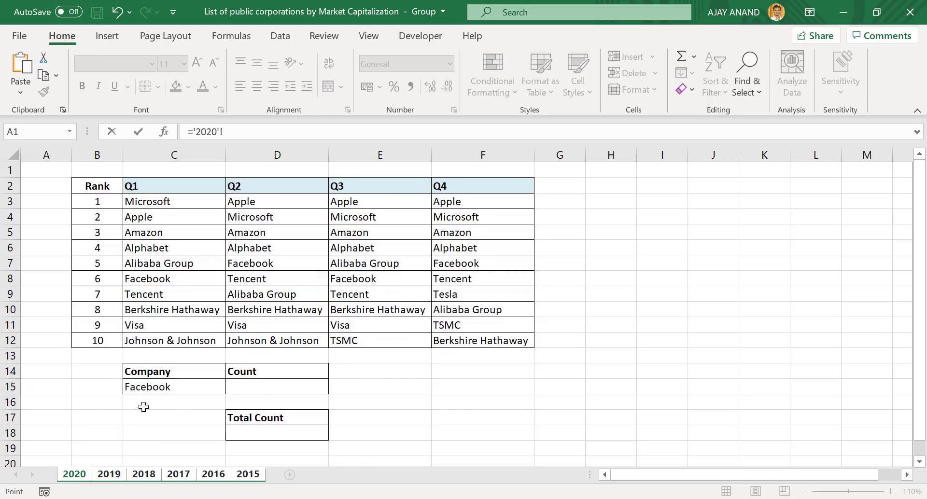
click(171, 388)
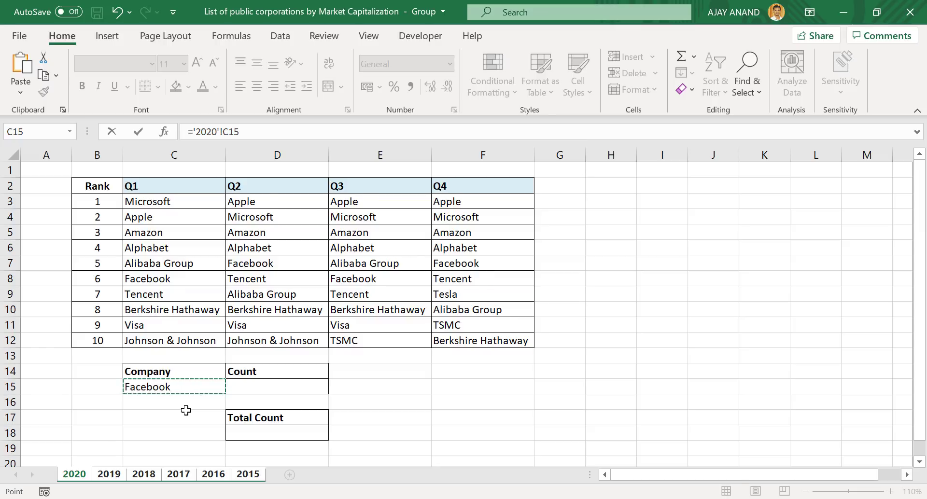
key(Return)
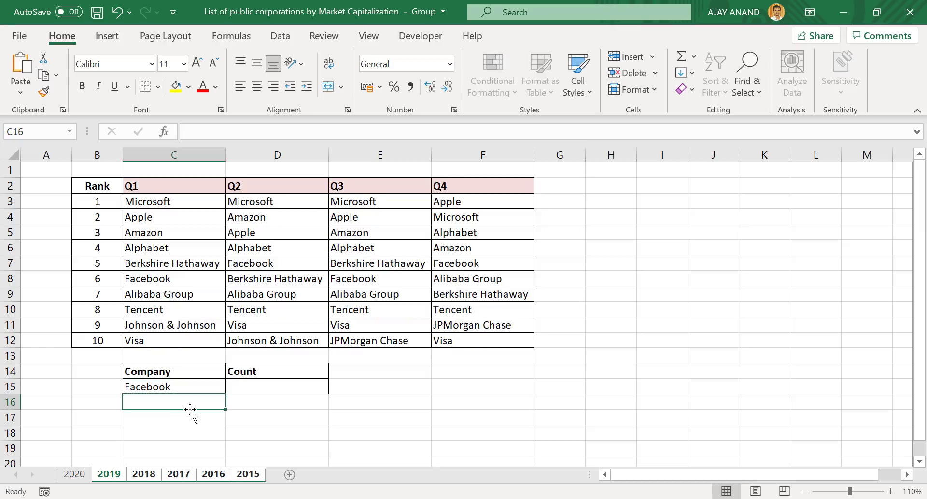
- Ungroup the sheets and check the linked company name in C15 on each yearly sheet from 2020 to 2015
click(141, 476)
click(112, 476)
click(75, 475)
click(114, 476)
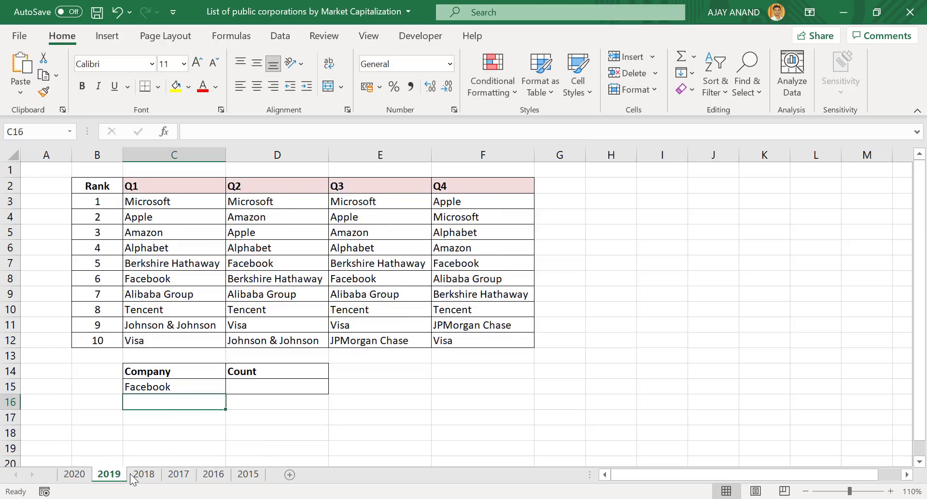
click(141, 476)
click(177, 476)
click(212, 476)
click(247, 476)
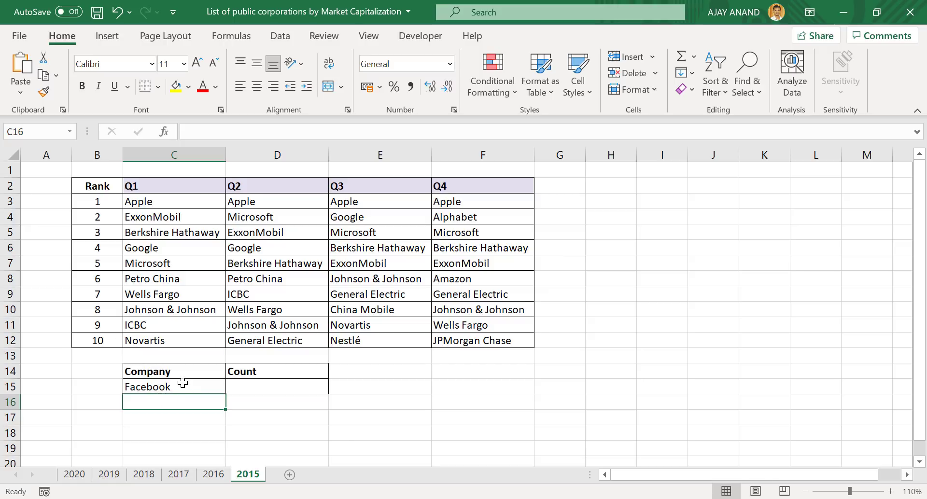
- Group the 2020 to 2015 sheets and enter a COUNTIF formula in D15 counting the C15 company within C3:F12
click(77, 476)
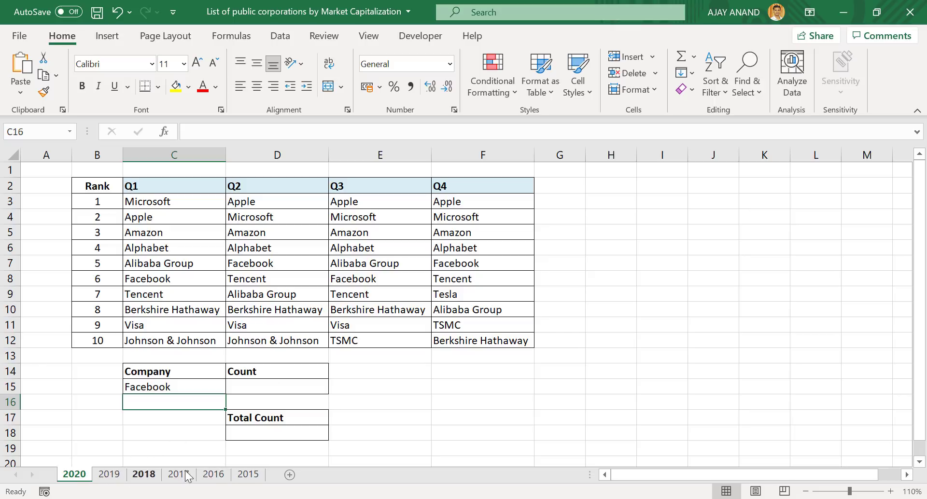
shift+click(248, 474)
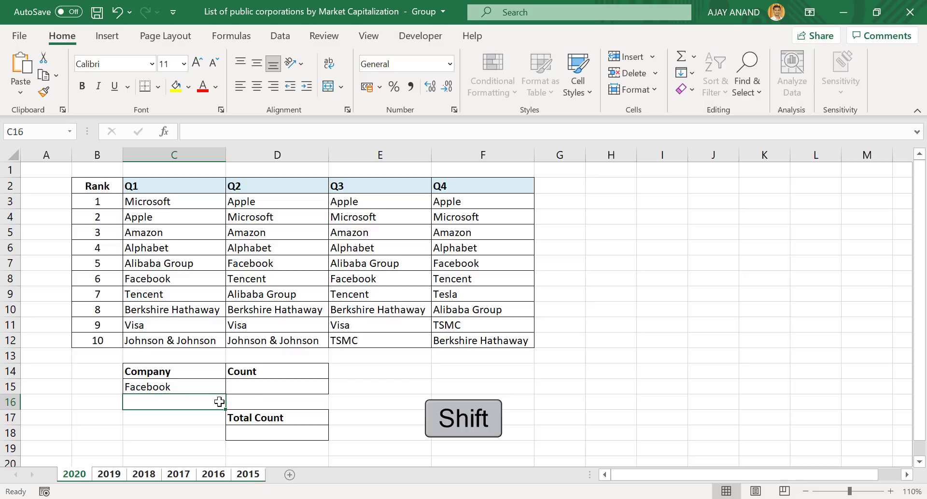
click(249, 388)
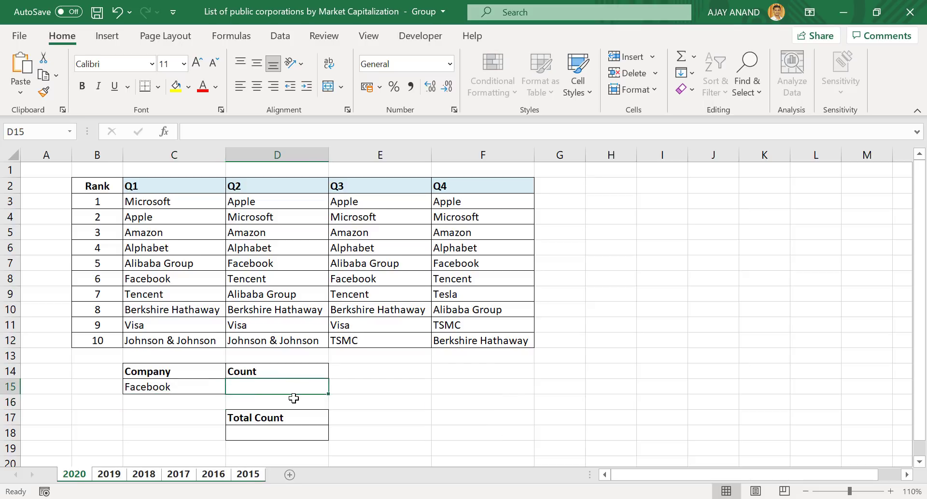
text(=COUN)
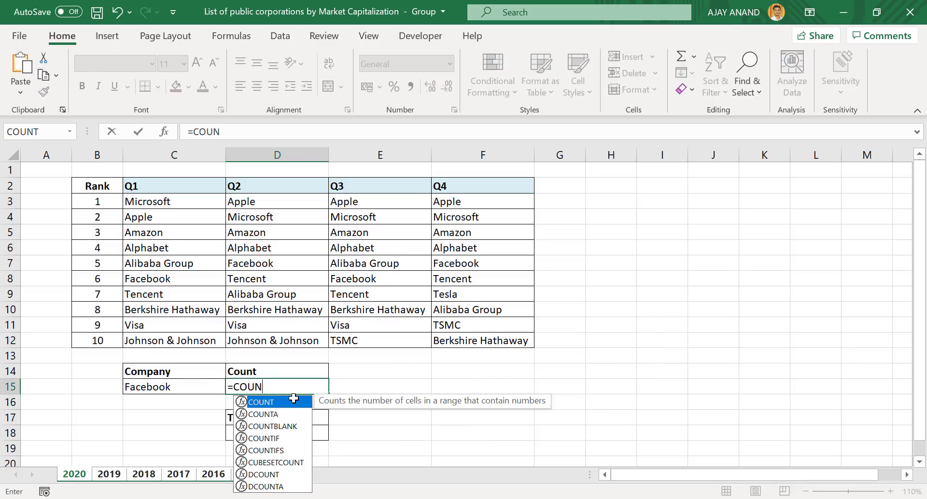
text(TIF()
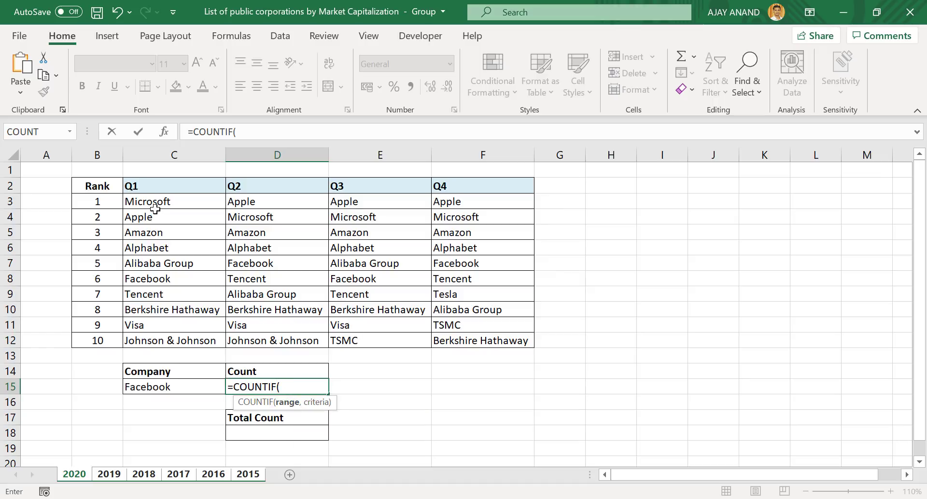
drag(155, 204, 529, 344)
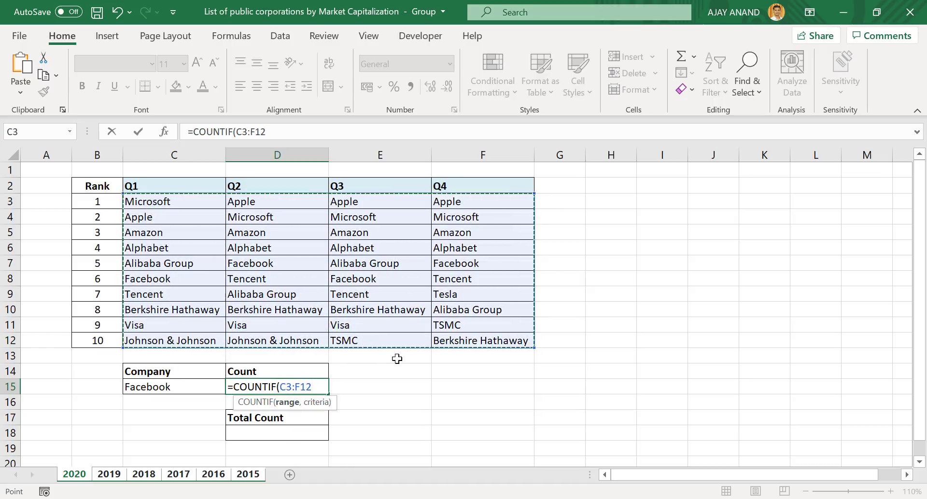
text(,)
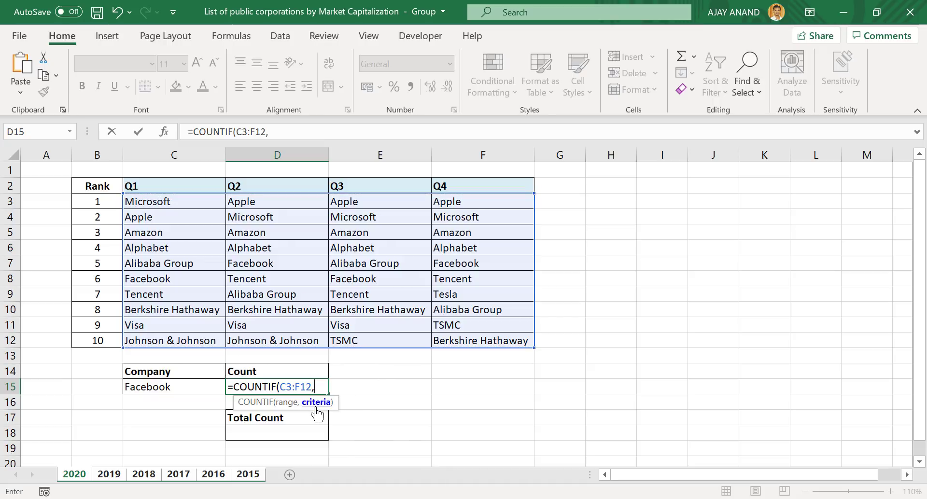
click(173, 387)
key(Return)
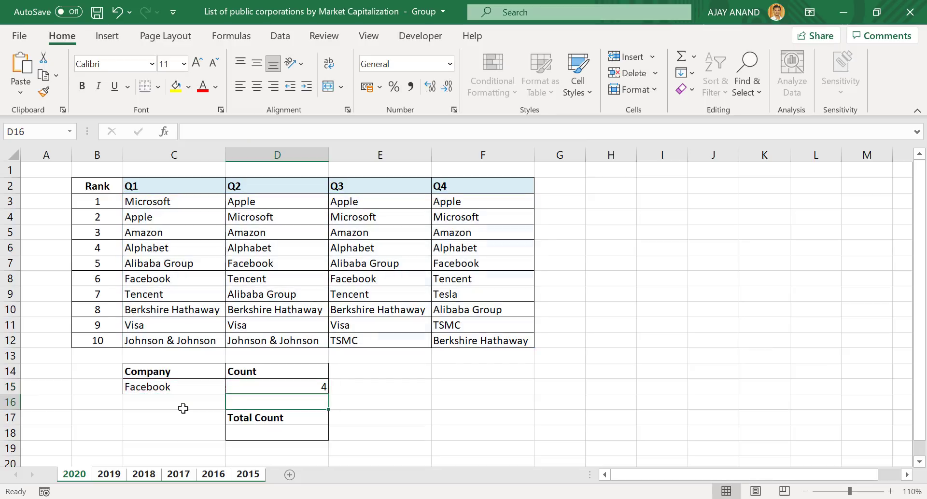
- Check the Facebook counts on the 2019 to 2015 sheets and change the company in C15 of the 2020 sheet to Amazon
click(120, 476)
click(141, 476)
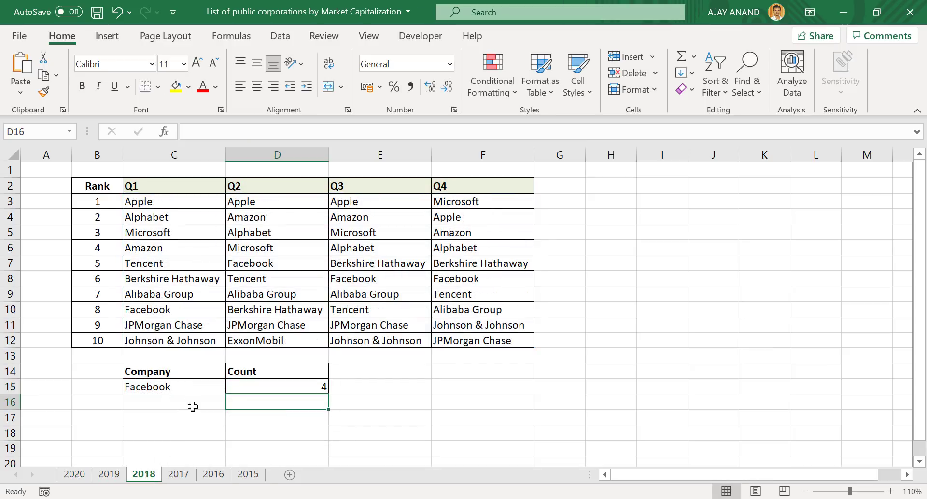
click(179, 475)
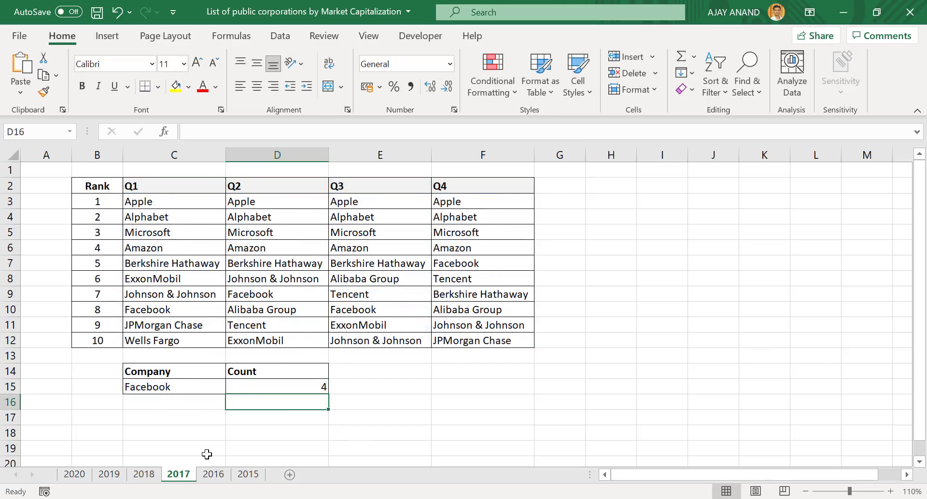
click(213, 475)
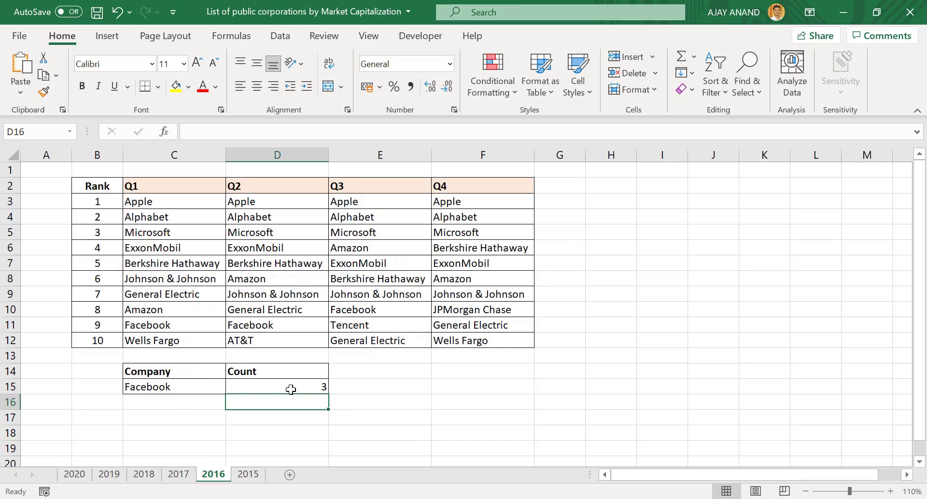
click(248, 474)
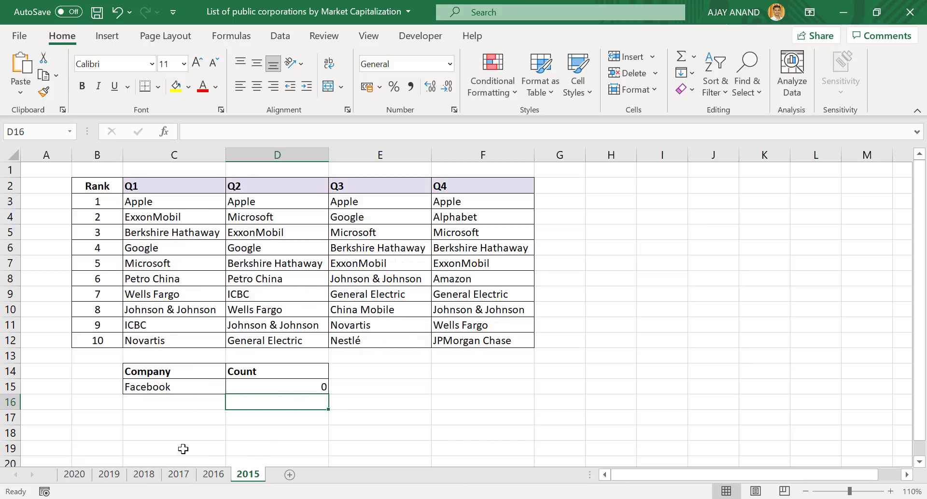
click(74, 475)
click(172, 387)
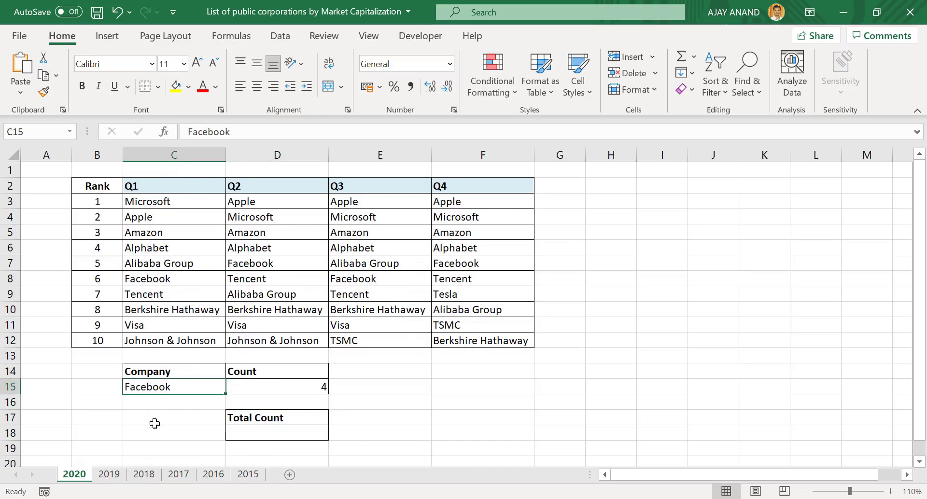
text(Amazon)
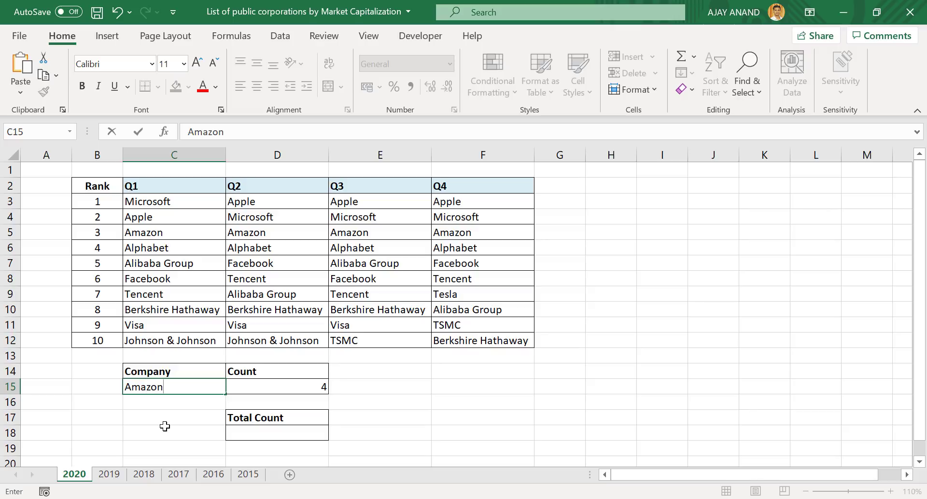
key(Return)
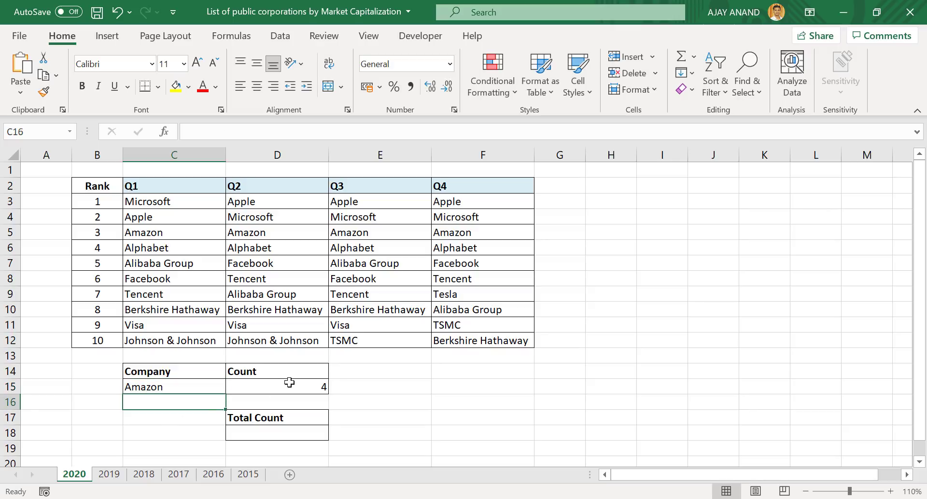
- Review the Company and Count cells for Amazon across the yearly sheets and return to the 2020 sheet
click(115, 475)
click(150, 475)
click(176, 475)
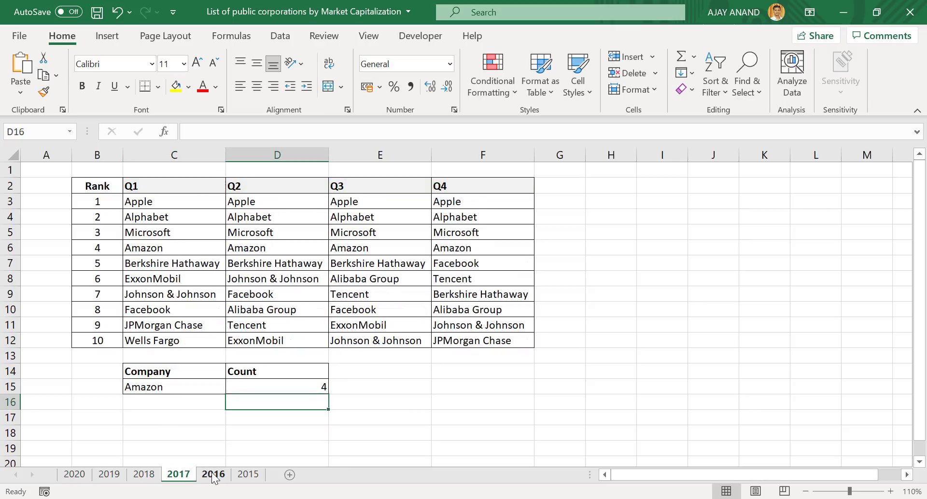
click(213, 475)
click(248, 476)
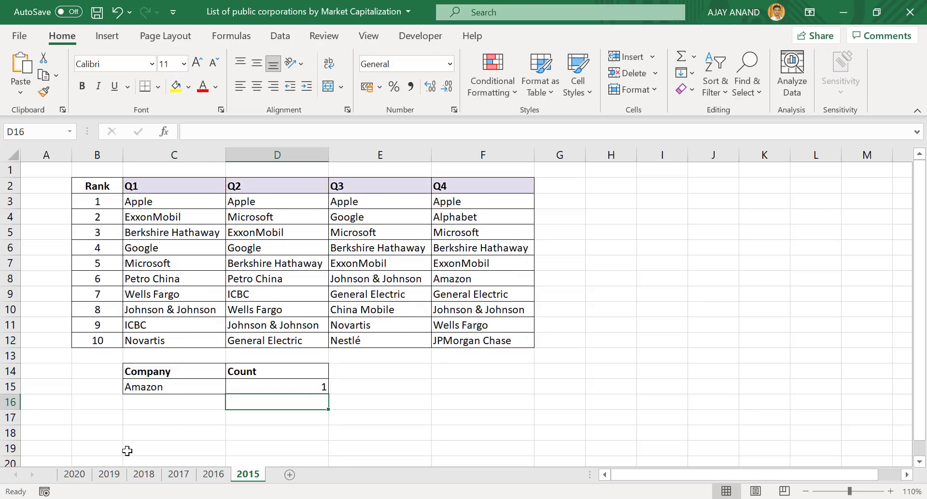
click(74, 476)
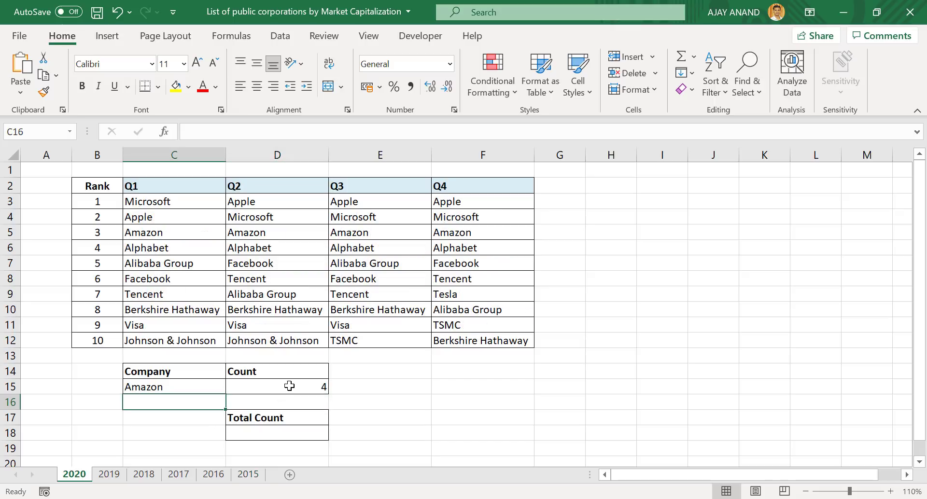
click(109, 475)
click(144, 475)
click(178, 475)
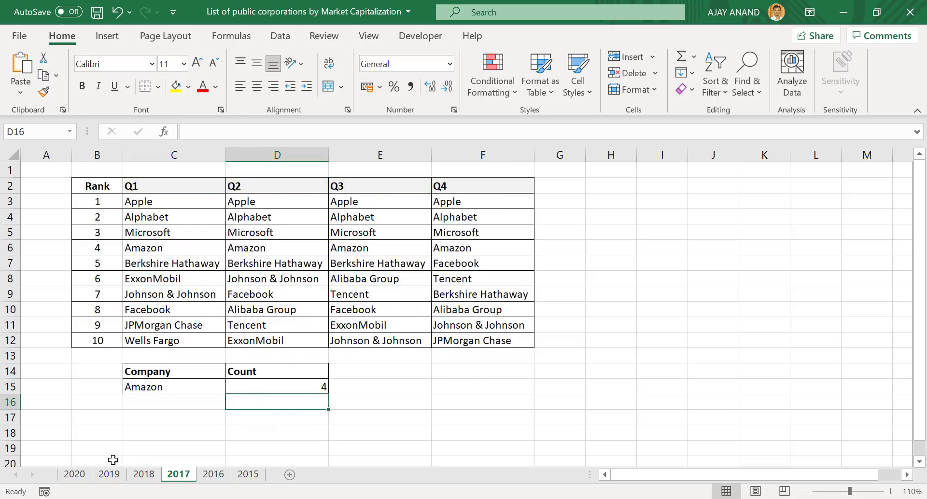
click(76, 475)
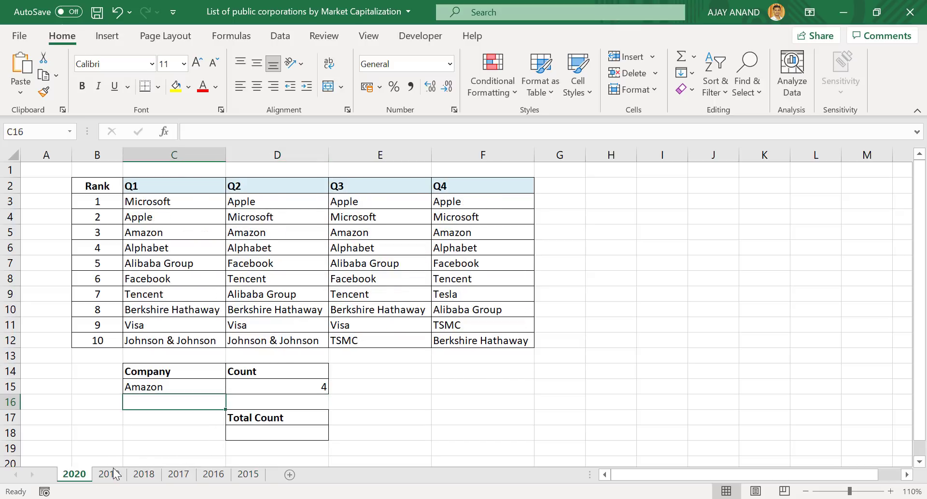
- Total the D15 counts of all yearly sheets in D18 of the 2020 sheet with the 3D formula =SUM('2020:2015'!D15)
click(261, 437)
text(=)
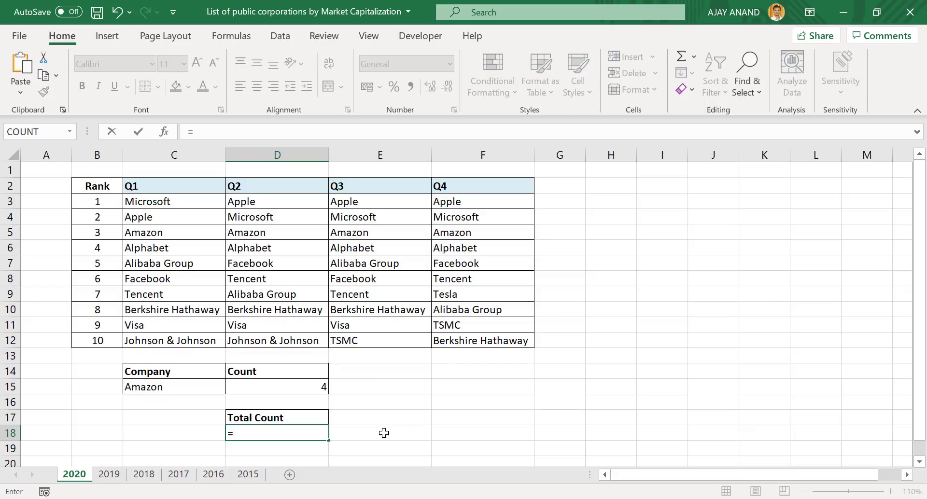
text(SUM()
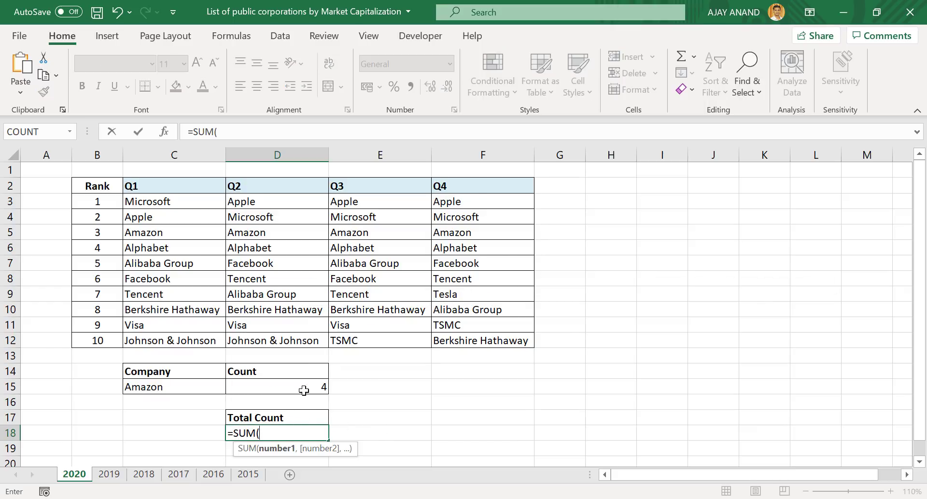
click(279, 388)
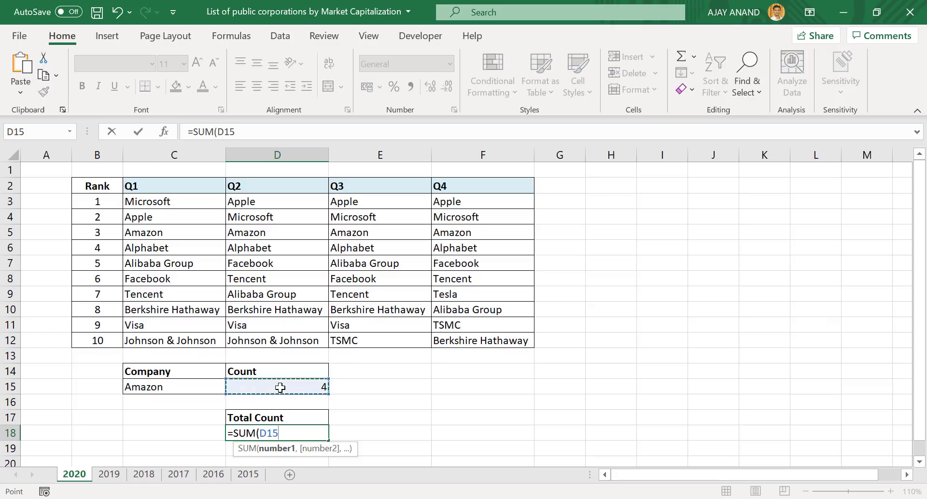
shift+click(248, 476)
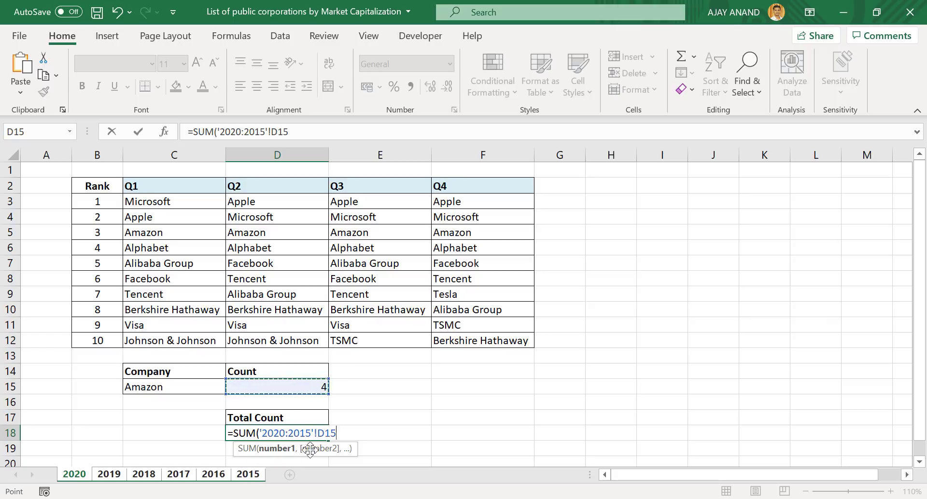
key(Return)
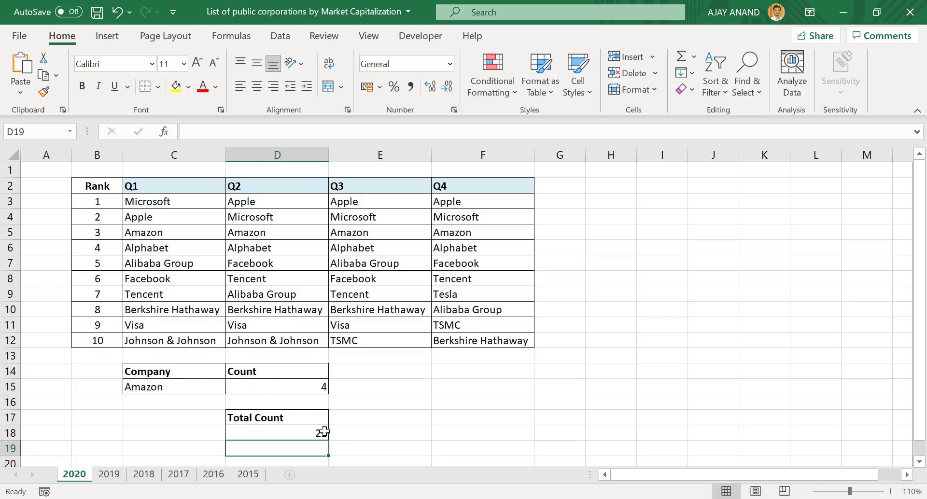
- Check the Amazon counts on the 2015 and 2016 sheets and return to the 2020 sheet
click(248, 474)
click(214, 475)
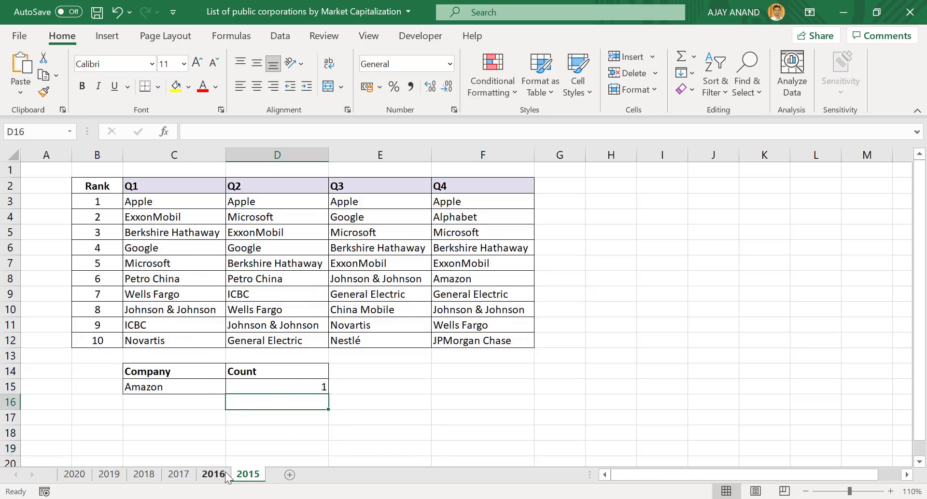
click(76, 475)
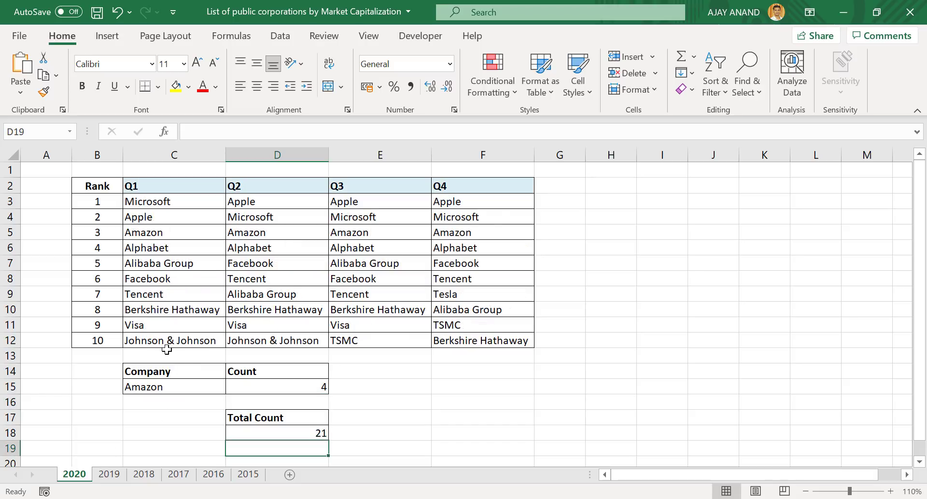
- Replace the company in C15 of the 2020 sheet with Johnson & Johnson, copied from the rank 10 entry in C12
click(202, 341)
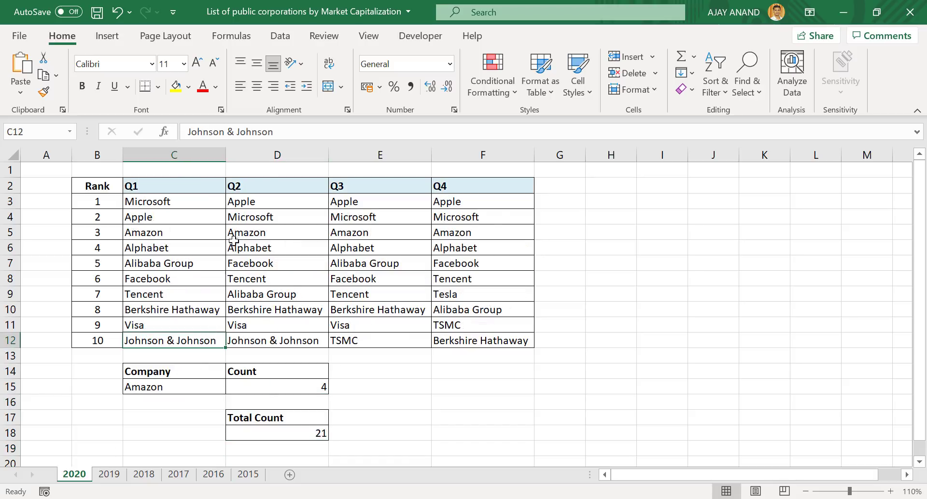
right_click(215, 132)
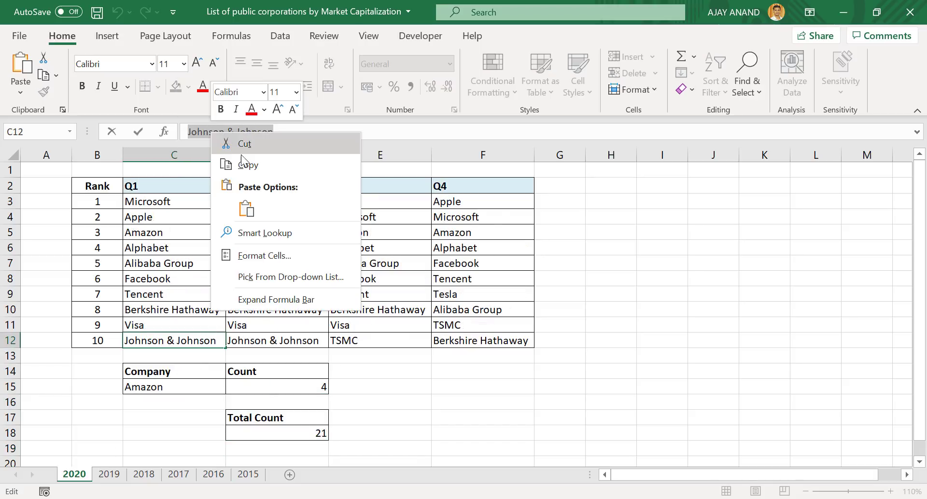
click(245, 165)
key(Escape)
click(180, 389)
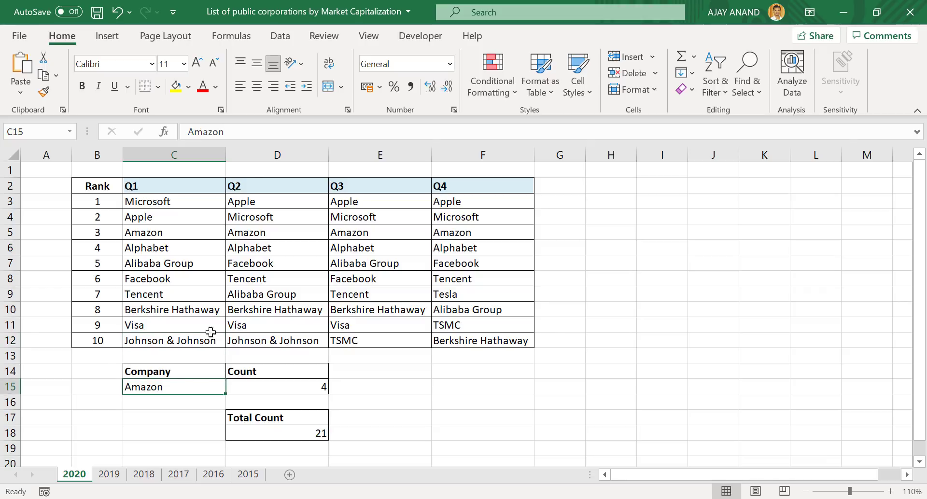
drag(251, 138, 192, 134)
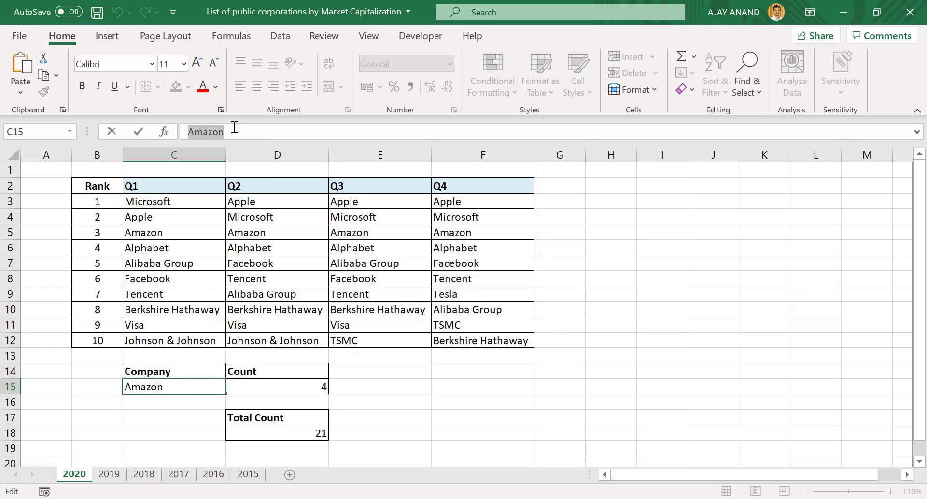
key(Return)
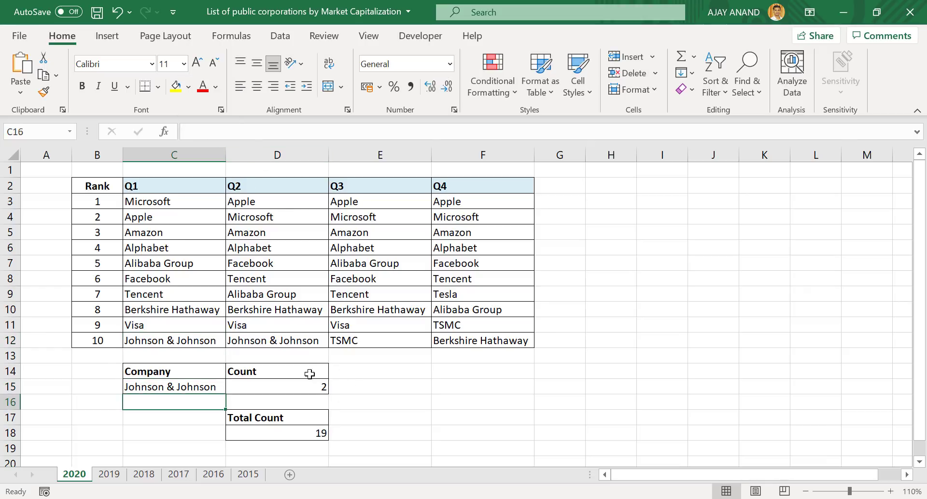
- Set the company in C15 of the 2020 sheet to Visa
click(194, 385)
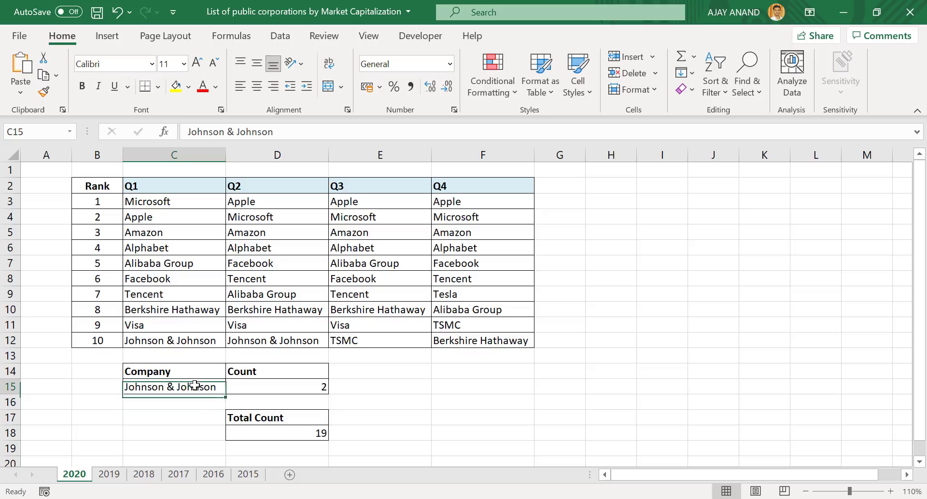
text(Visa)
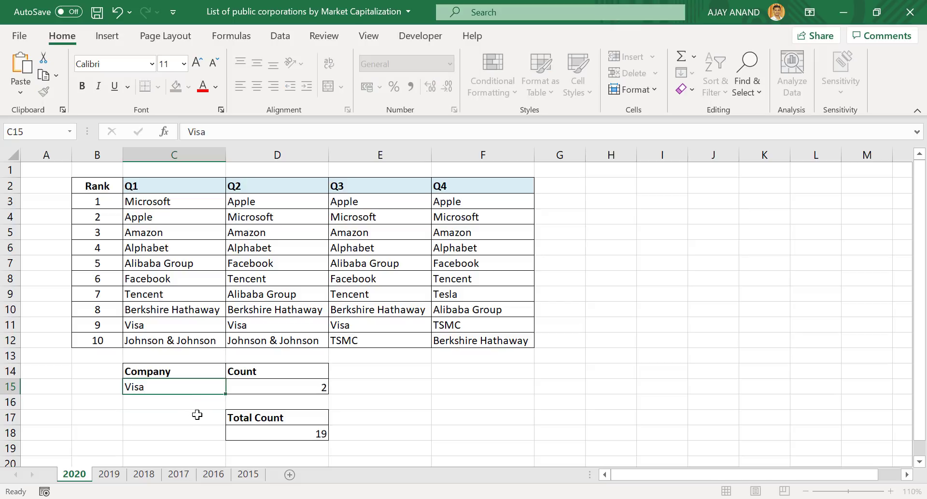
key(Return)
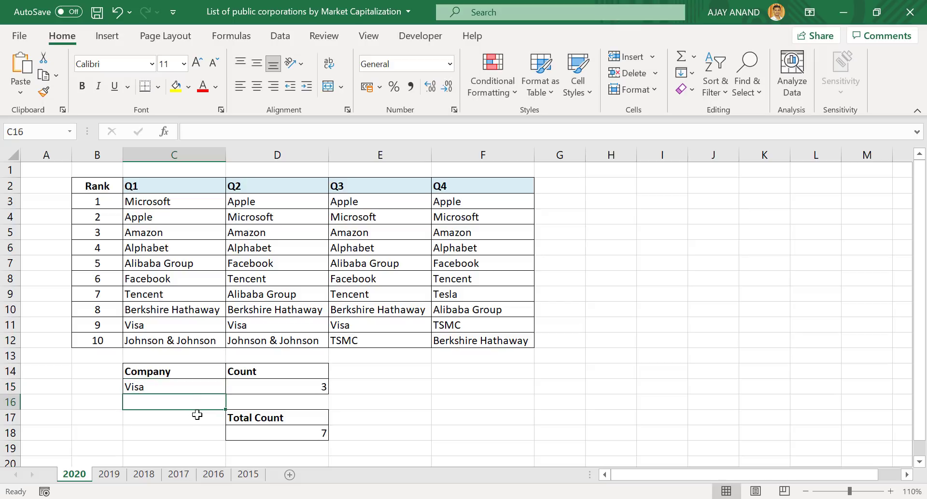
- Check the Visa counts on the 2019 to 2015 sheets and return to the 2020 sheet
click(123, 476)
click(156, 475)
click(179, 475)
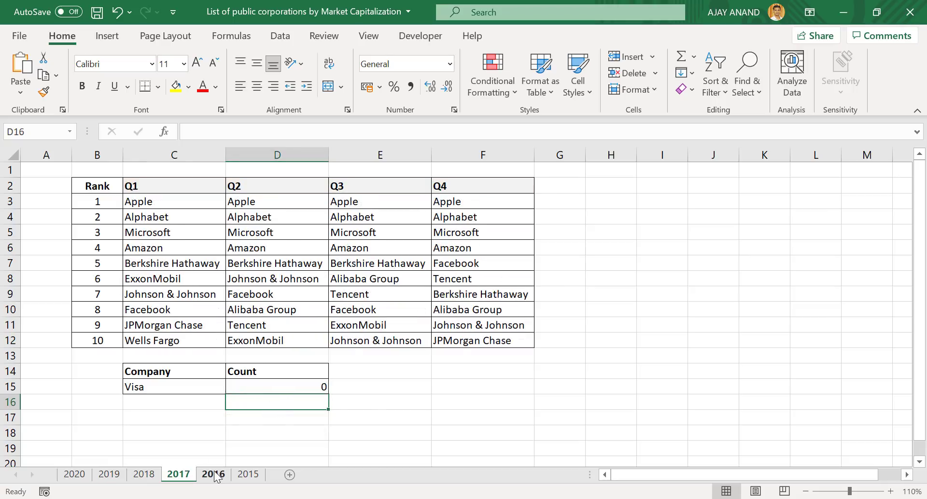
click(213, 475)
click(247, 476)
click(78, 475)
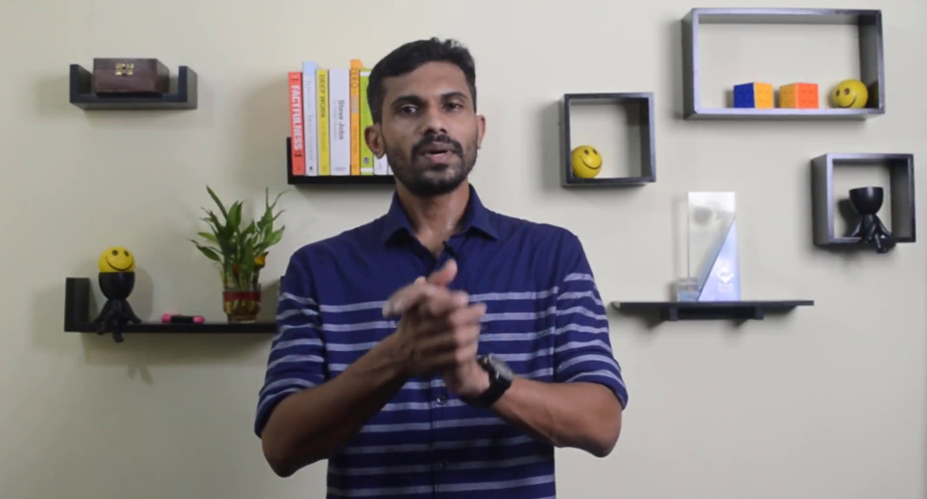